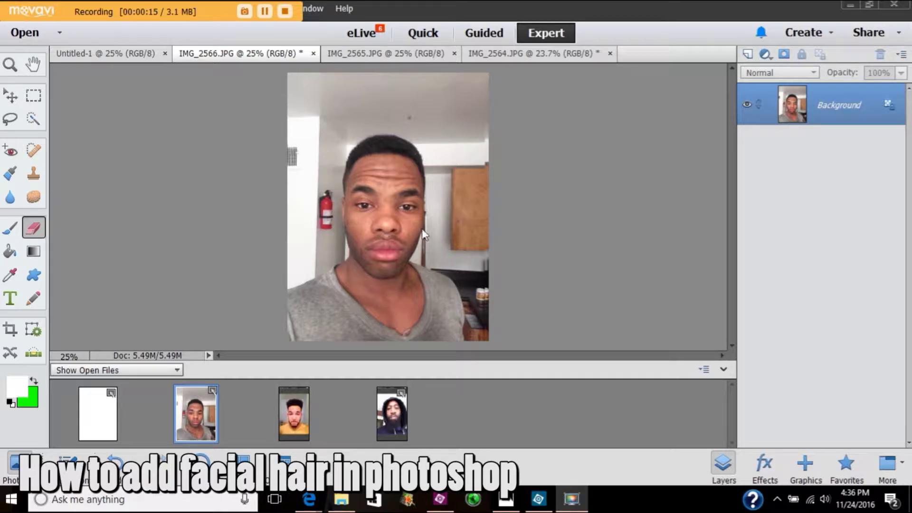
# - Compare the open photos IMG_2566, IMG_2565 and IMG_2564, examining the clean-shaven face against the two bearded faces
pyautogui.click(300, 415)
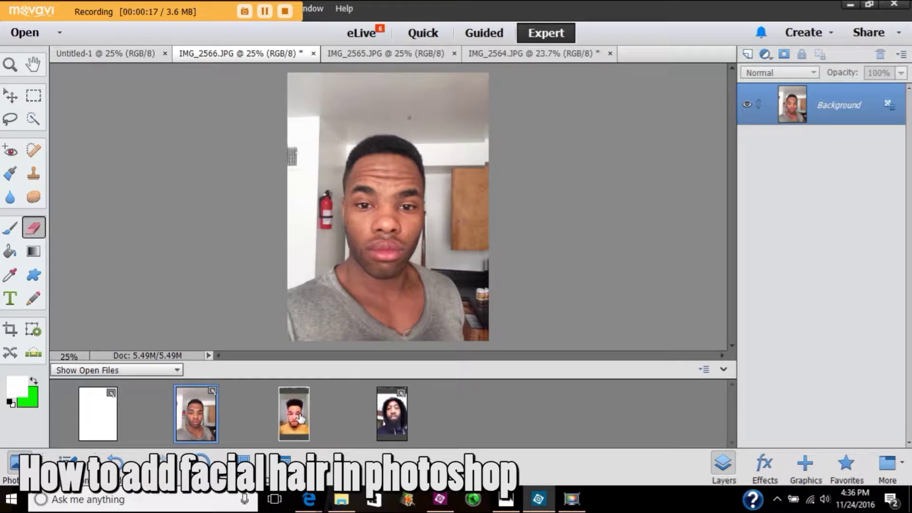
pyautogui.click(300, 416)
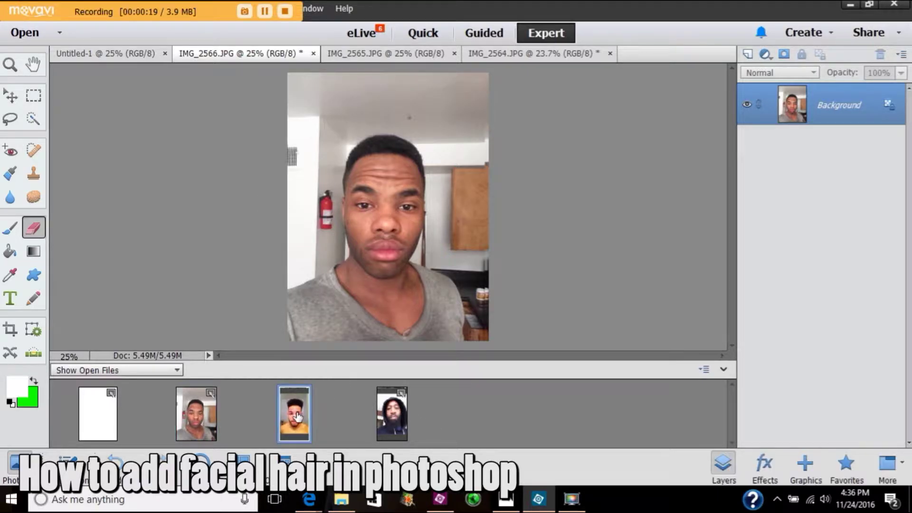
pyautogui.click(388, 423)
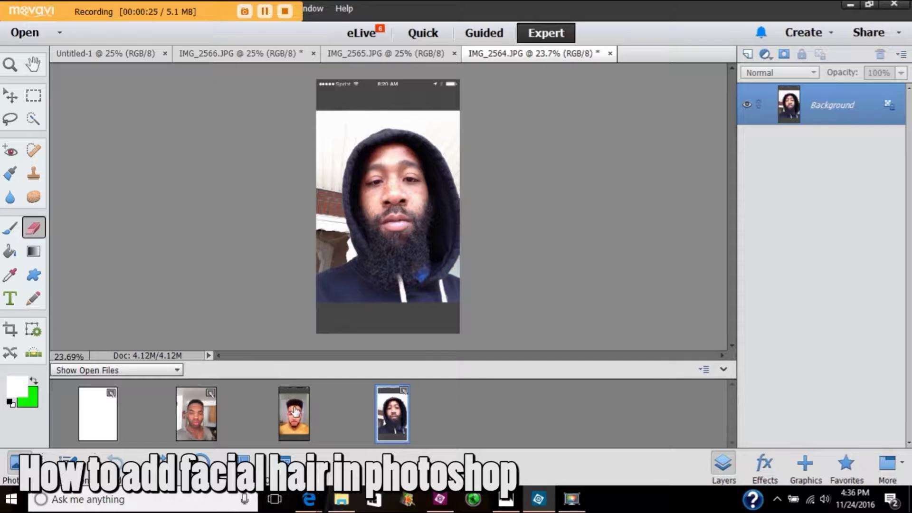
pyautogui.click(213, 415)
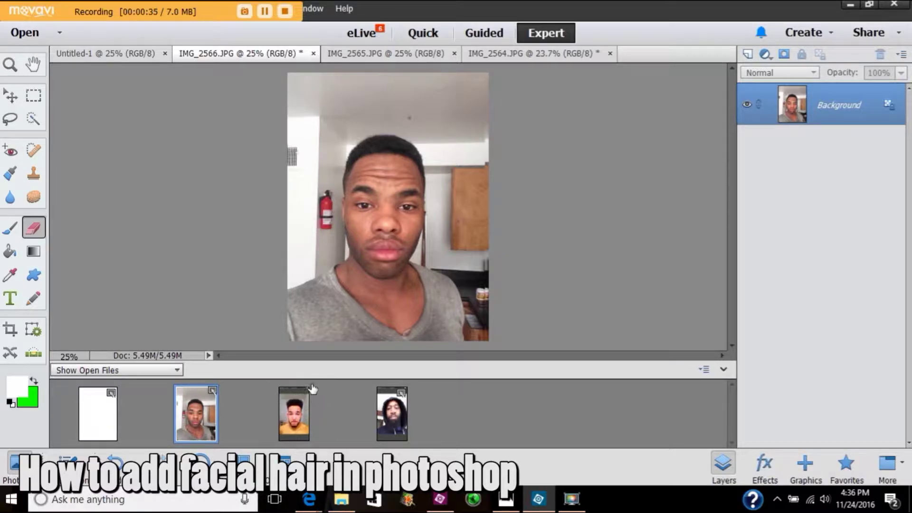
pyautogui.click(392, 418)
pyautogui.click(293, 422)
pyautogui.click(194, 415)
pyautogui.click(400, 419)
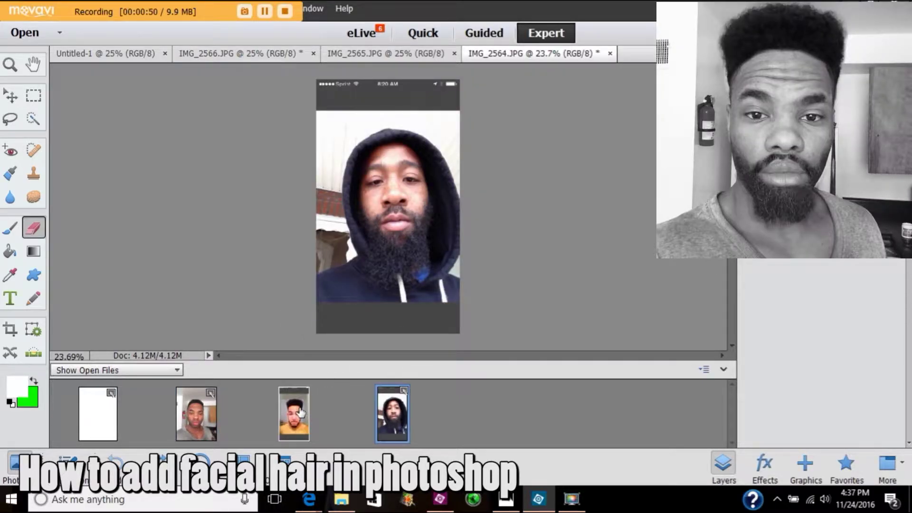
pyautogui.click(214, 417)
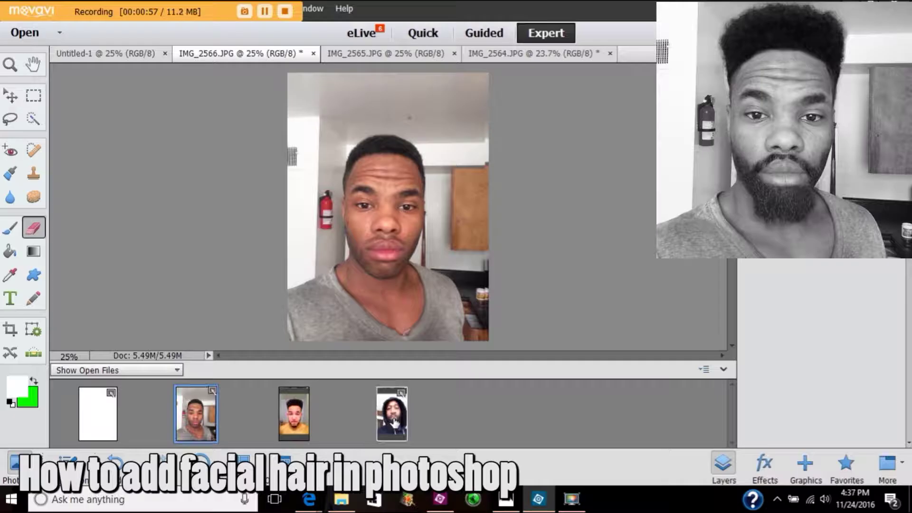
pyautogui.click(393, 423)
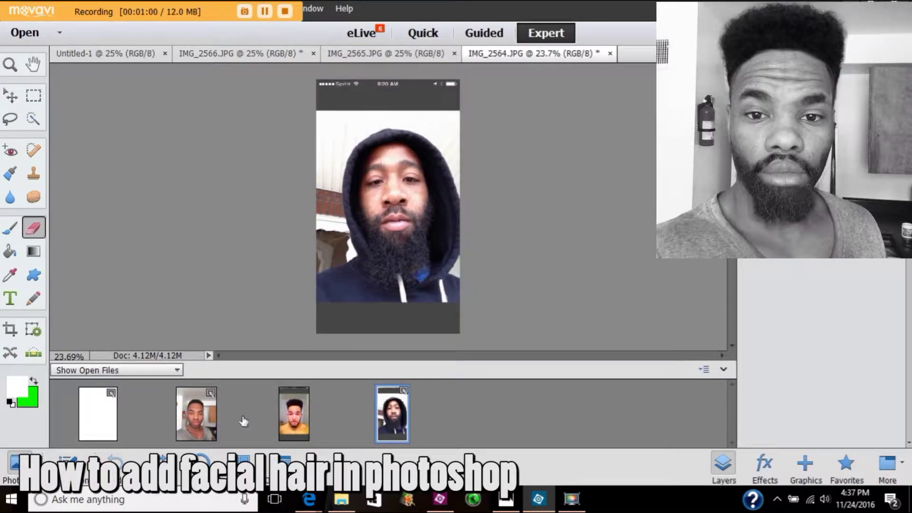
pyautogui.click(210, 422)
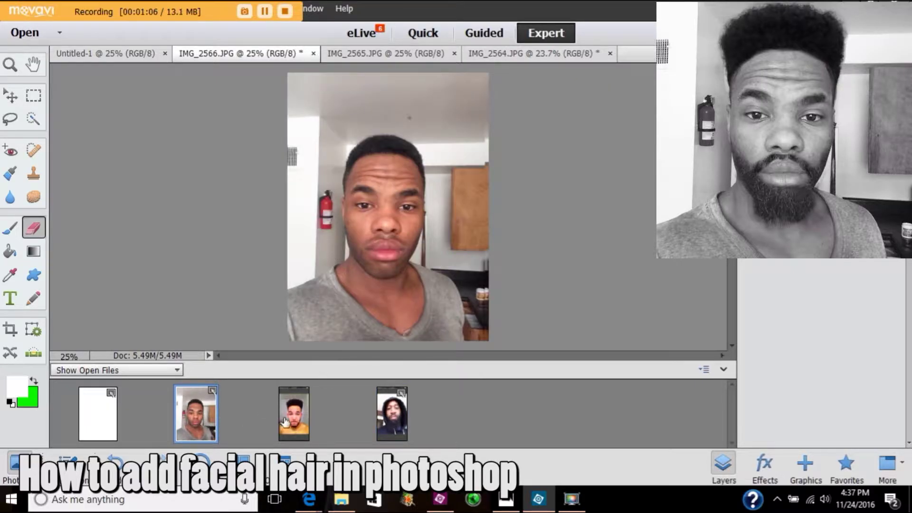
pyautogui.click(392, 418)
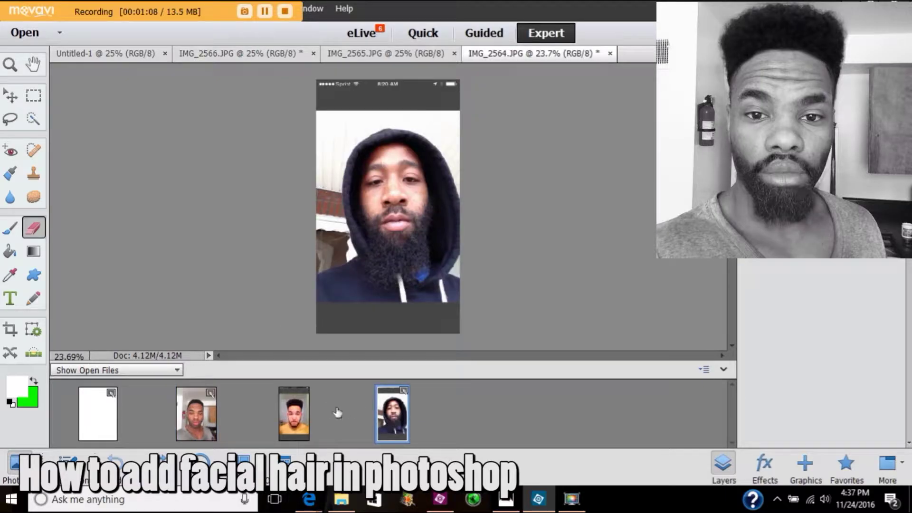
pyautogui.click(298, 413)
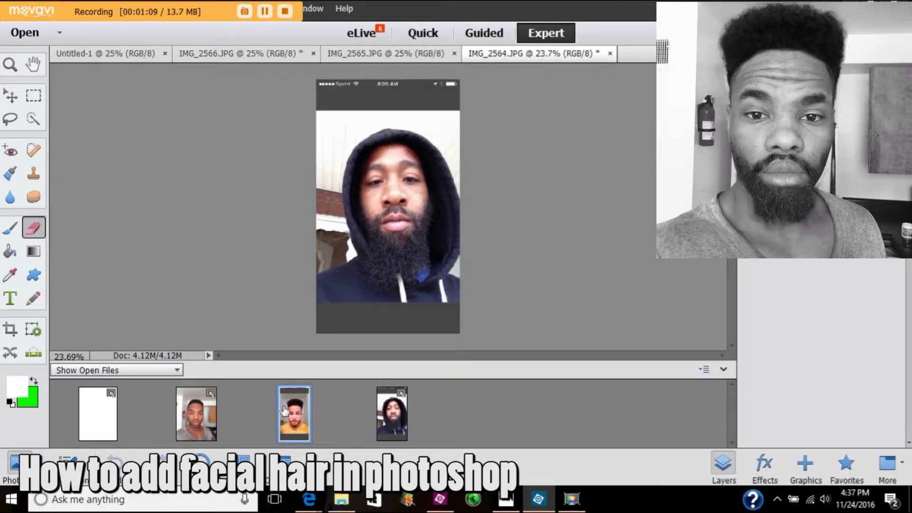
pyautogui.click(202, 414)
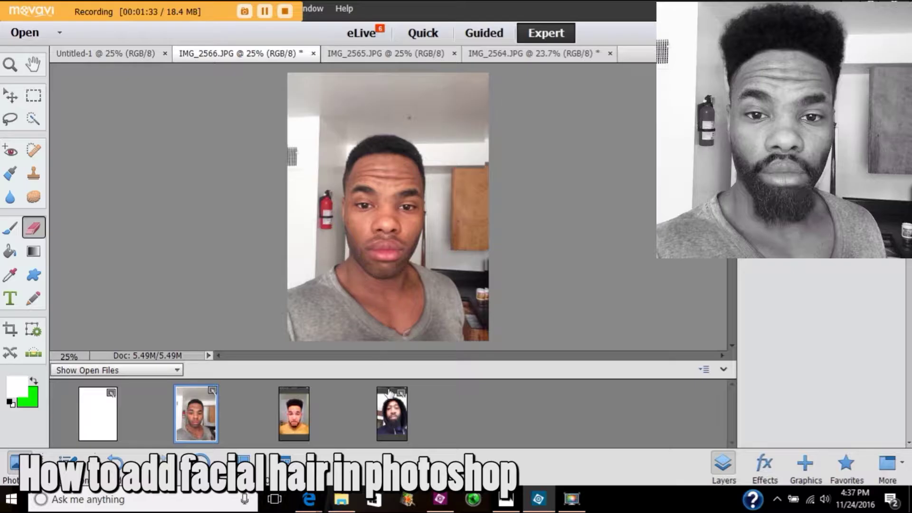
pyautogui.click(294, 416)
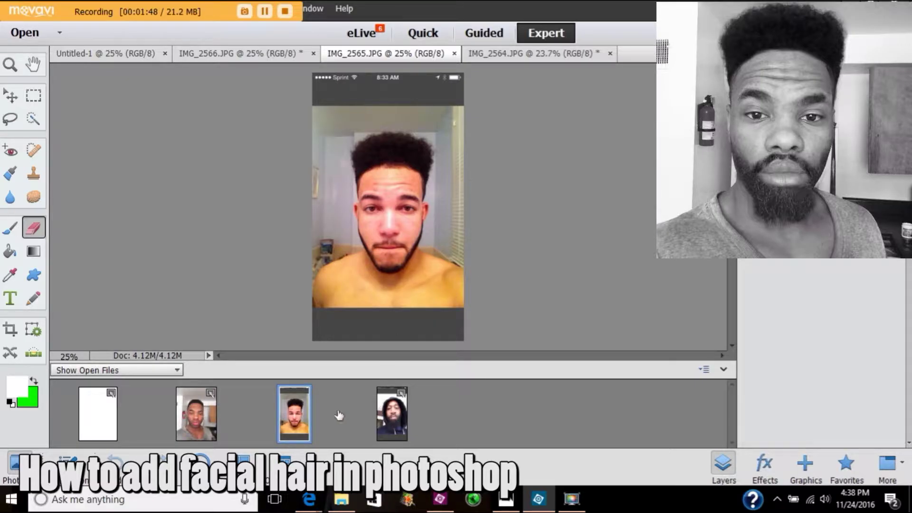
pyautogui.click(387, 422)
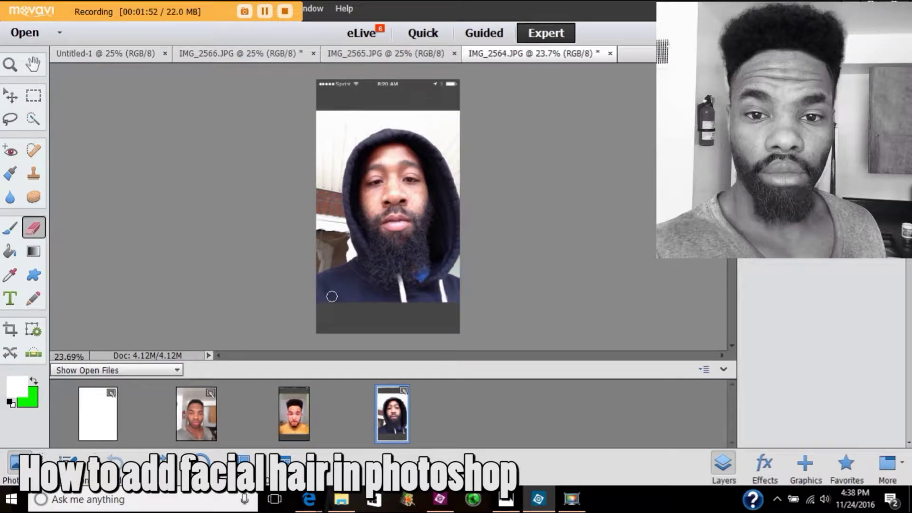
pyautogui.click(205, 424)
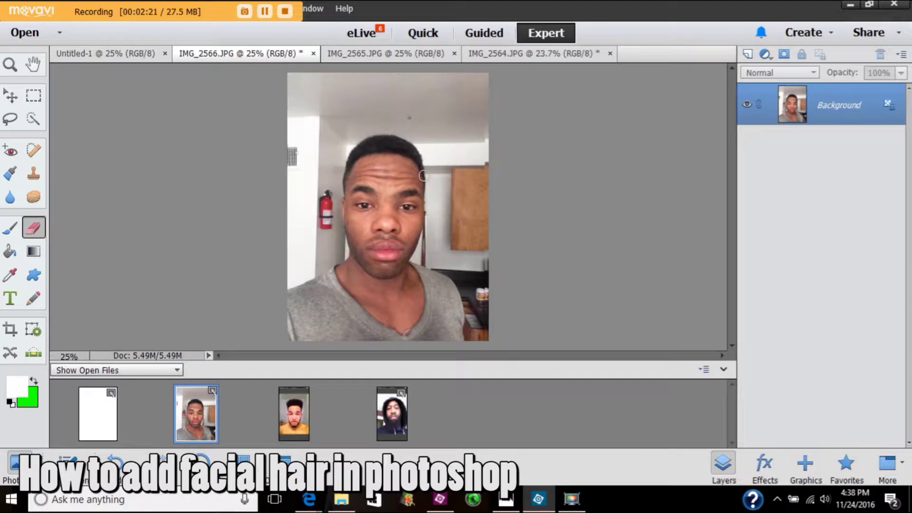
pyautogui.click(292, 407)
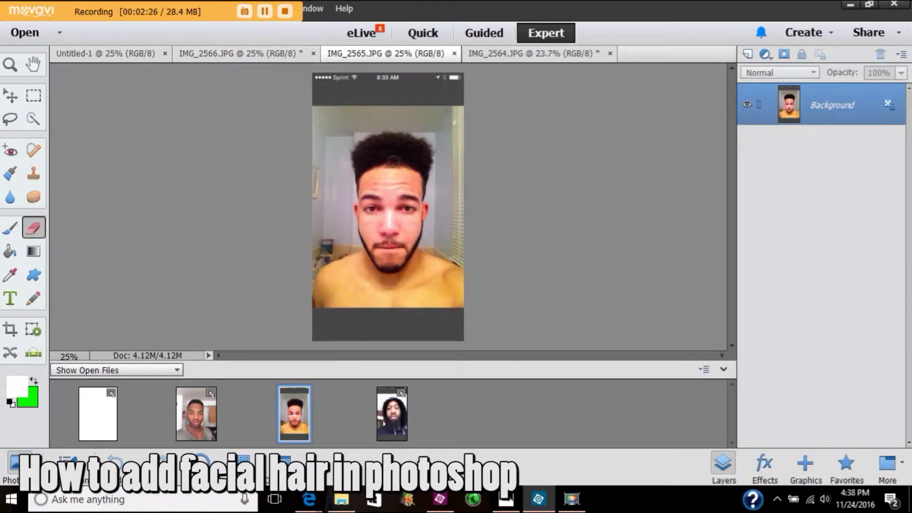
# - Place the photo IMG_2565 as a new layer in IMG_2566 and lower that layer's opacity to 42%
pyautogui.click(210, 412)
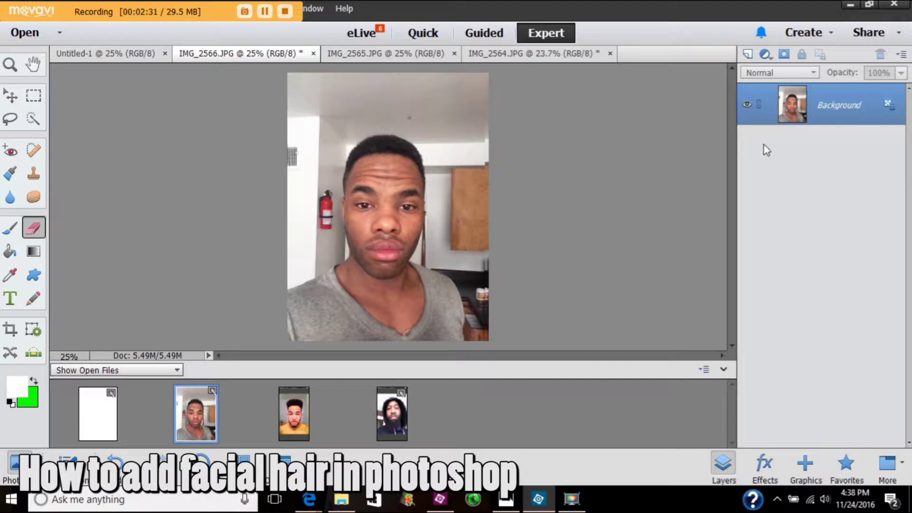
pyautogui.moveTo(292, 423); pyautogui.dragTo(372, 255)
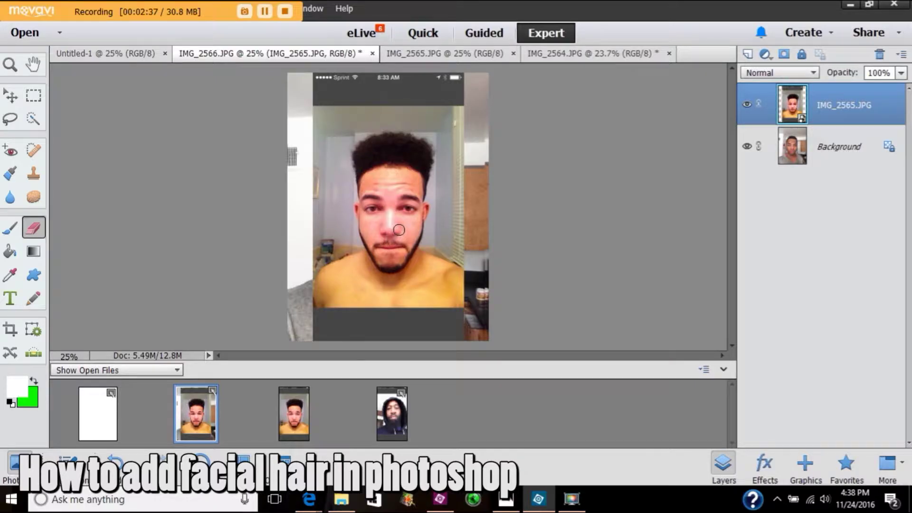
pyautogui.click(900, 73)
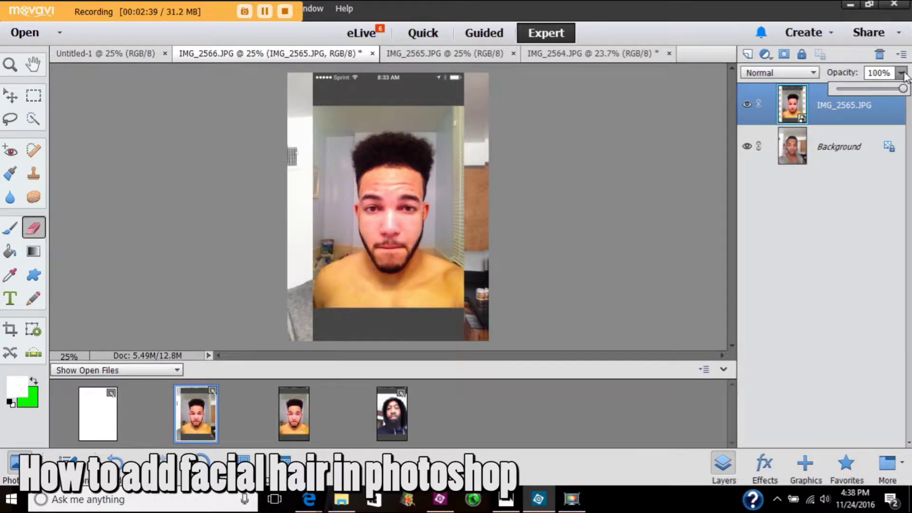
pyautogui.moveTo(902, 90); pyautogui.dragTo(864, 87)
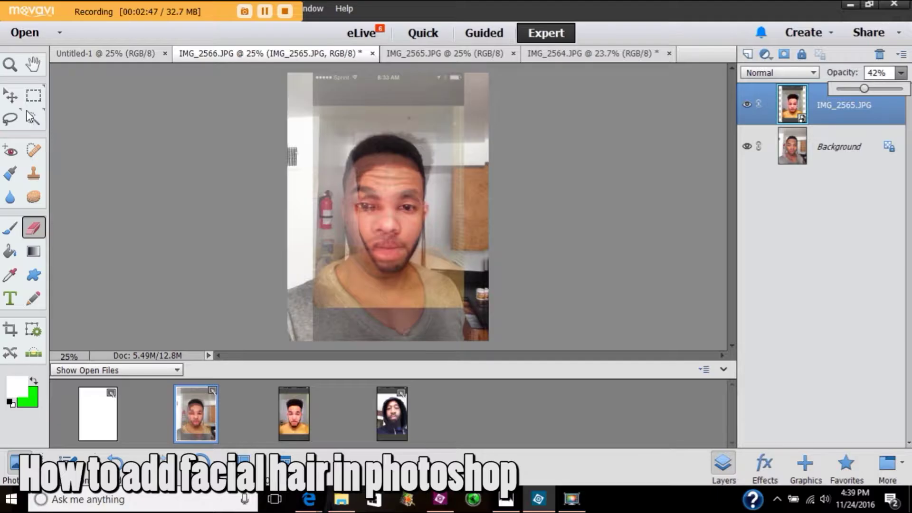
# - Move the IMG_2565 layer over the background face and stretch it to about 115% width so the facial features line up
pyautogui.click(12, 97)
pyautogui.moveTo(390, 194); pyautogui.dragTo(380, 179)
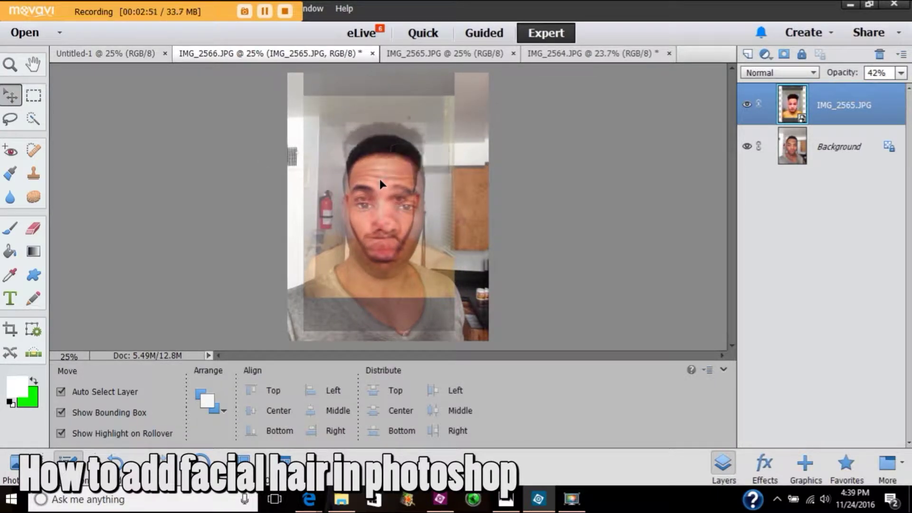
pyautogui.moveTo(451, 200)
pyautogui.mouseDown()
pyautogui.moveTo(461, 174)
pyautogui.moveTo(460, 196)
pyautogui.mouseUp()
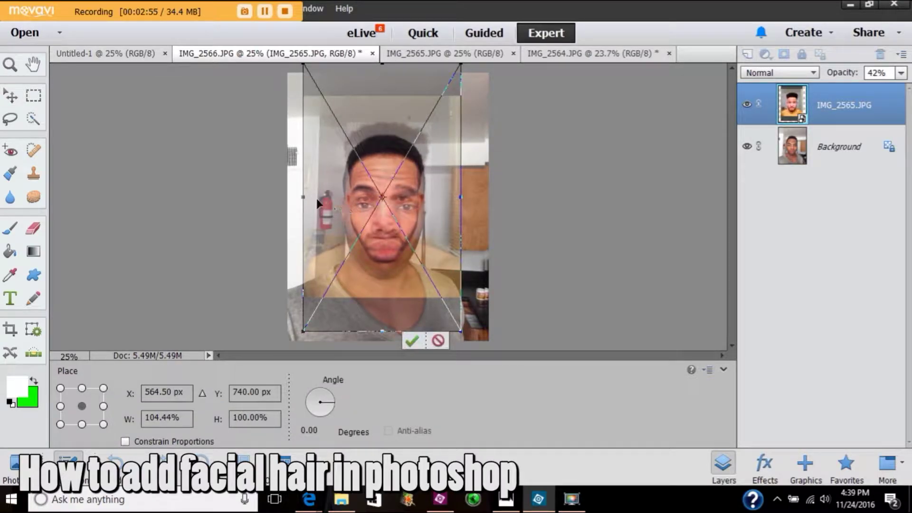
pyautogui.moveTo(302, 196); pyautogui.dragTo(298, 196)
pyautogui.moveTo(373, 206); pyautogui.dragTo(372, 201)
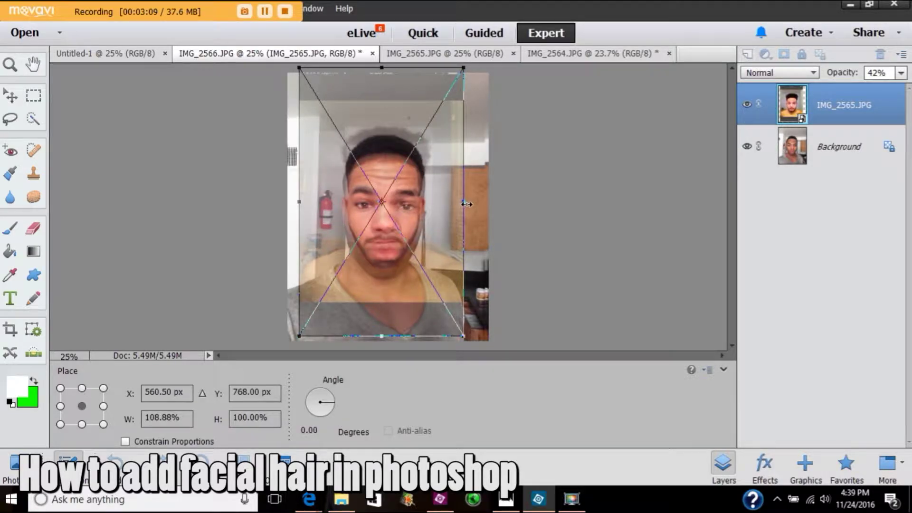
pyautogui.moveTo(466, 203); pyautogui.dragTo(469, 203)
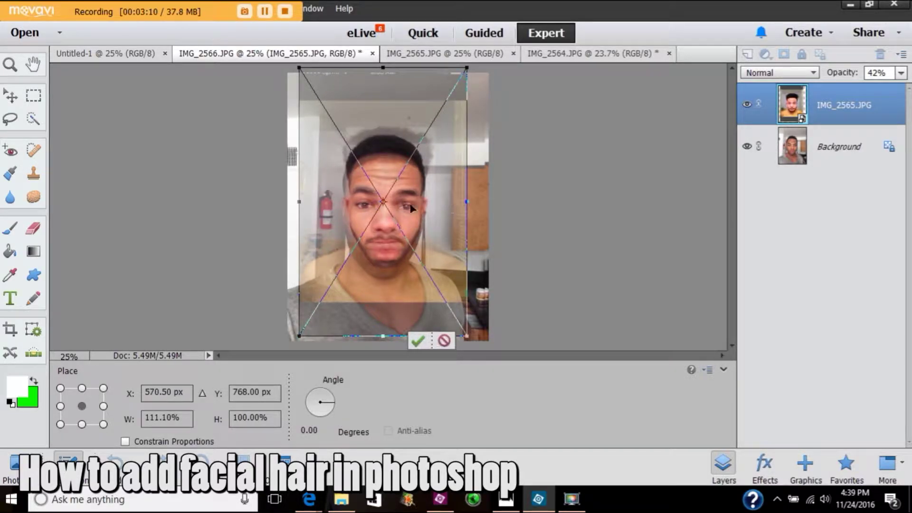
pyautogui.moveTo(297, 202); pyautogui.dragTo(290, 202)
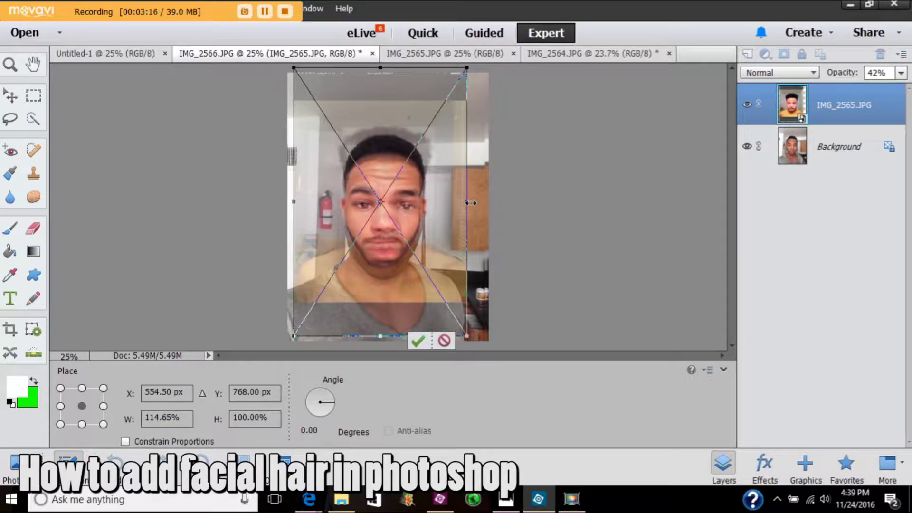
pyautogui.moveTo(464, 201); pyautogui.dragTo(467, 202)
pyautogui.moveTo(357, 205); pyautogui.dragTo(353, 198)
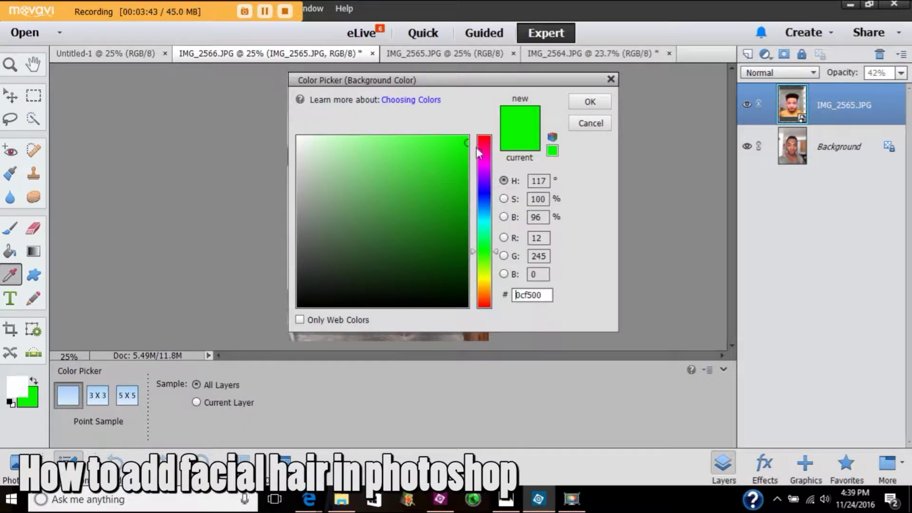
# - Set the background color to the muted green 57d351
pyautogui.moveTo(455, 160); pyautogui.dragTo(402, 166)
pyautogui.press('v')
pyautogui.click(587, 102)
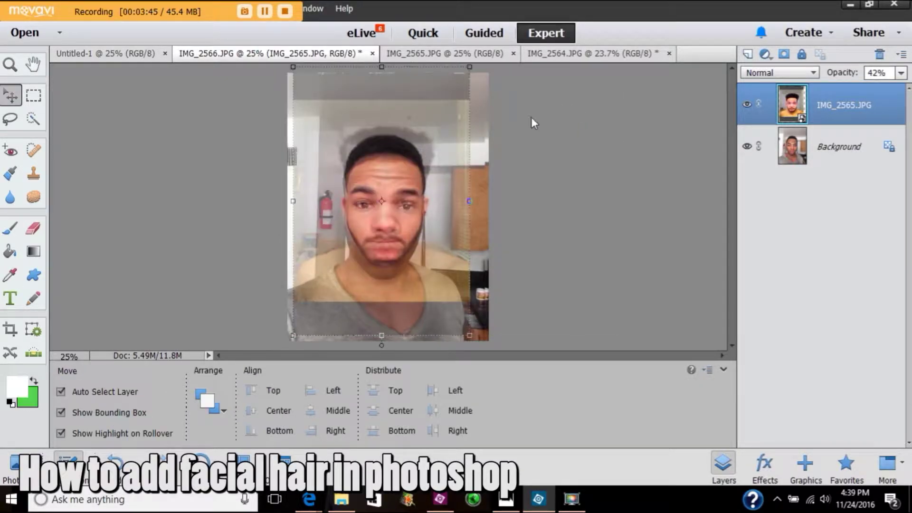
pyautogui.click(31, 401)
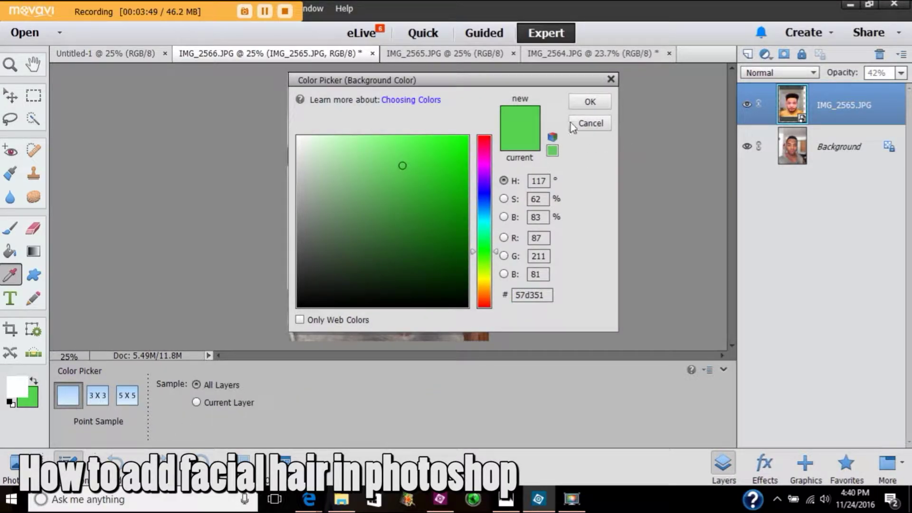
pyautogui.click(591, 102)
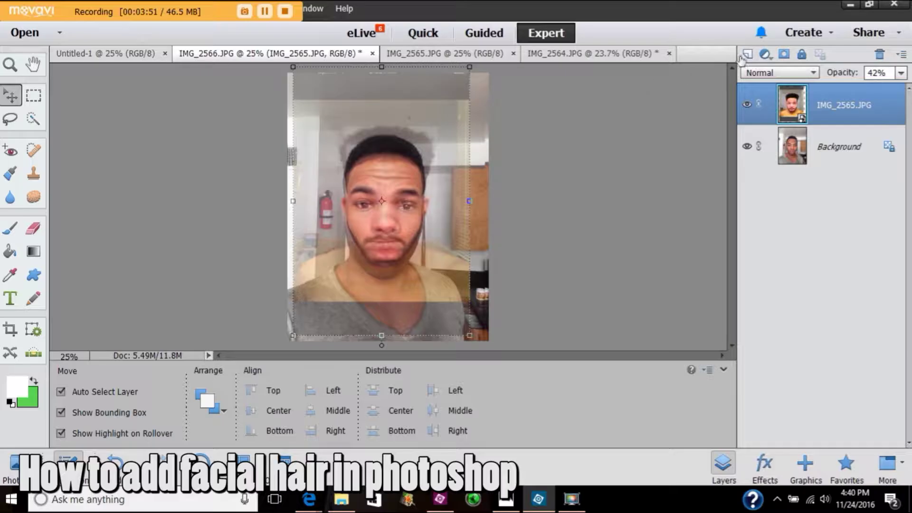
# - Restore the IMG_2565 layer's opacity to 100% and add a layer mask to it
pyautogui.click(901, 73)
pyautogui.moveTo(865, 89); pyautogui.dragTo(904, 88)
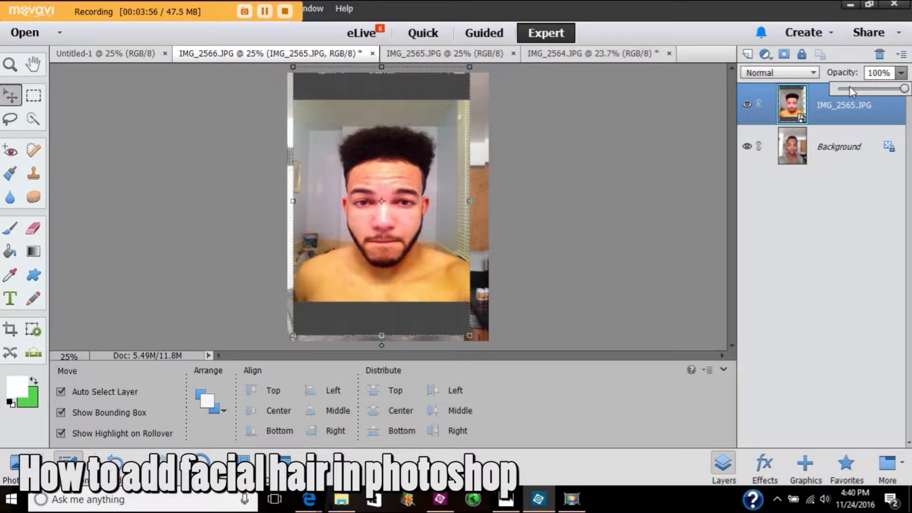
pyautogui.click(784, 55)
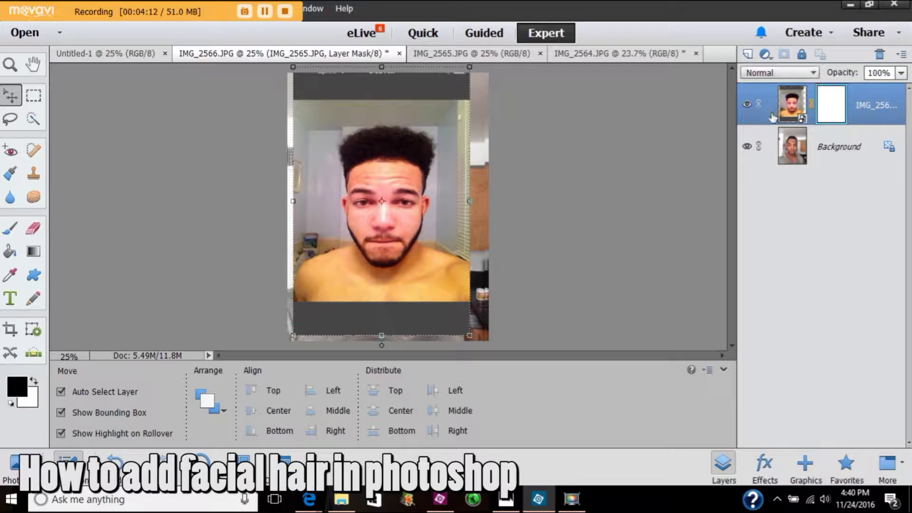
# - Reset the colors to black foreground and white background, and dab the layer mask over the nose with the 95 px Brush
pyautogui.press('b')
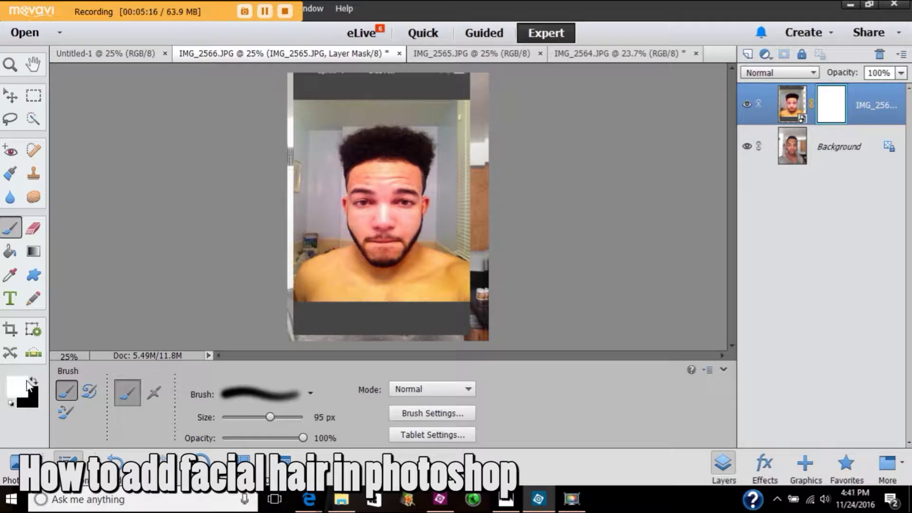
pyautogui.press('i')
pyautogui.click(25, 380)
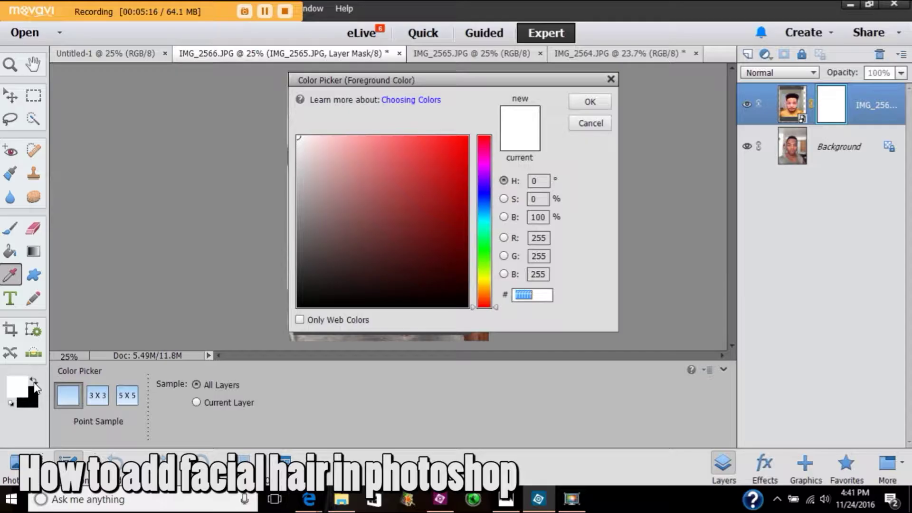
pyautogui.click(587, 105)
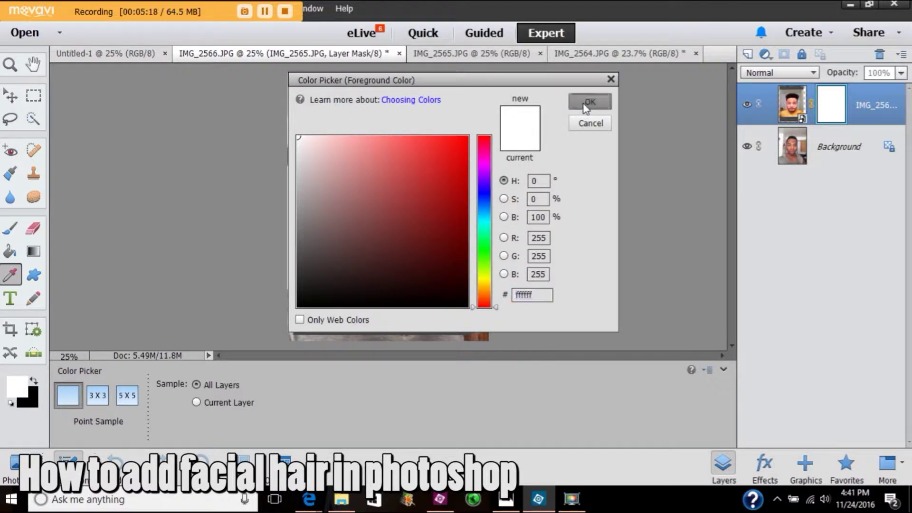
pyautogui.press('b')
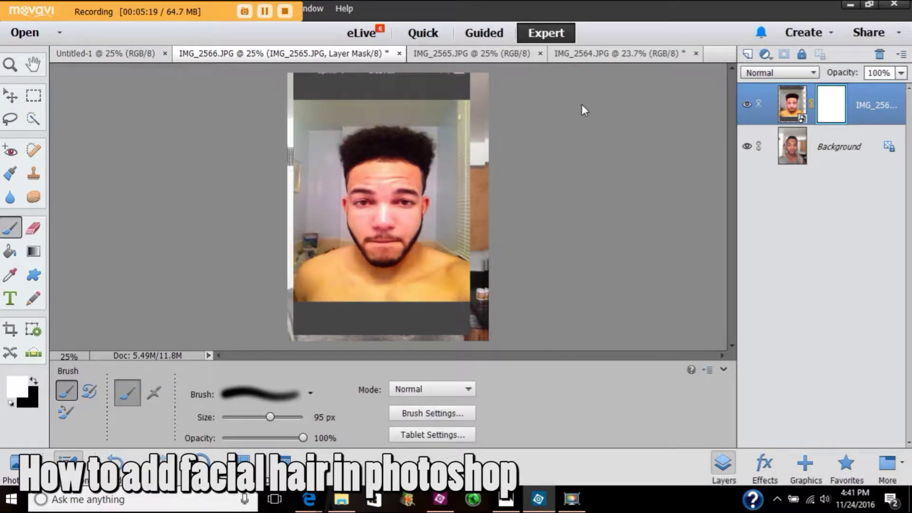
pyautogui.click(11, 403)
pyautogui.click(389, 217)
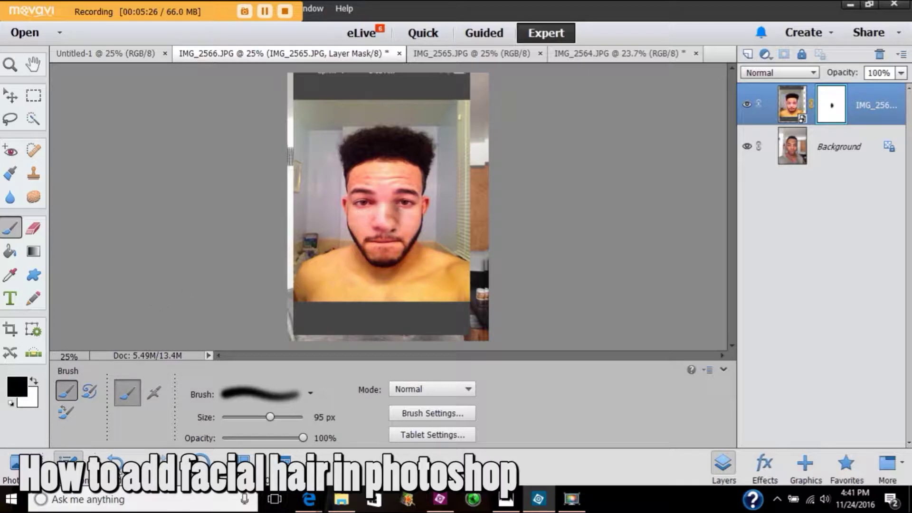
# - Undo the nose dab and paint the layer mask black over the face, jawline and chin with the 95 px Brush
pyautogui.click(120, 470)
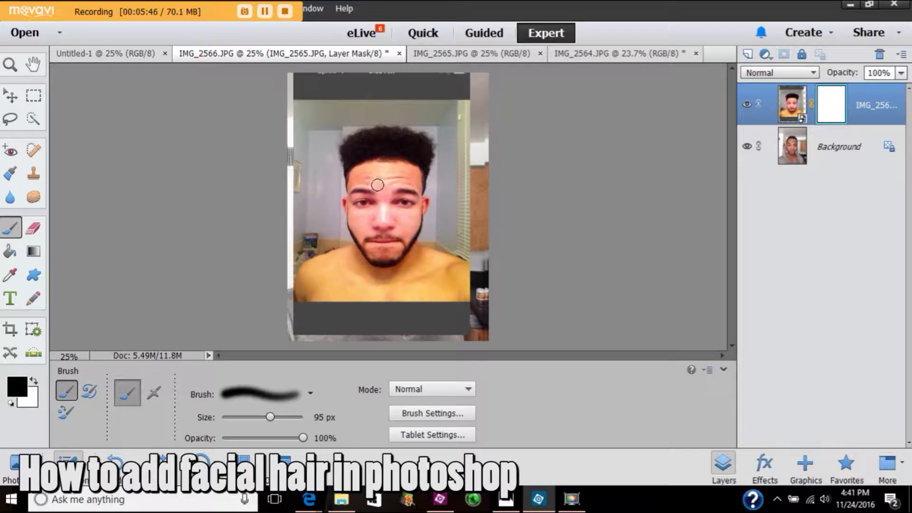
pyautogui.moveTo(366, 202)
pyautogui.mouseDown()
pyautogui.moveTo(376, 221)
pyautogui.moveTo(388, 214)
pyautogui.moveTo(382, 227)
pyautogui.moveTo(405, 200)
pyautogui.moveTo(405, 215)
pyautogui.moveTo(400, 207)
pyautogui.moveTo(410, 201)
pyautogui.moveTo(393, 212)
pyautogui.moveTo(390, 202)
pyautogui.moveTo(402, 184)
pyautogui.moveTo(385, 213)
pyautogui.moveTo(379, 207)
pyautogui.moveTo(391, 198)
pyautogui.moveTo(387, 214)
pyautogui.moveTo(388, 193)
pyautogui.moveTo(390, 201)
pyautogui.moveTo(375, 201)
pyautogui.moveTo(381, 186)
pyautogui.moveTo(391, 198)
pyautogui.moveTo(381, 181)
pyautogui.moveTo(400, 189)
pyautogui.moveTo(389, 184)
pyautogui.moveTo(399, 180)
pyautogui.moveTo(401, 198)
pyautogui.moveTo(417, 185)
pyautogui.moveTo(416, 193)
pyautogui.moveTo(411, 173)
pyautogui.moveTo(416, 192)
pyautogui.moveTo(413, 173)
pyautogui.moveTo(416, 185)
pyautogui.moveTo(409, 169)
pyautogui.moveTo(403, 182)
pyautogui.moveTo(399, 168)
pyautogui.moveTo(388, 177)
pyautogui.moveTo(372, 167)
pyautogui.moveTo(379, 177)
pyautogui.moveTo(406, 171)
pyautogui.moveTo(385, 166)
pyautogui.moveTo(407, 174)
pyautogui.moveTo(371, 192)
pyautogui.moveTo(371, 177)
pyautogui.moveTo(354, 183)
pyautogui.moveTo(379, 225)
pyautogui.mouseUp()
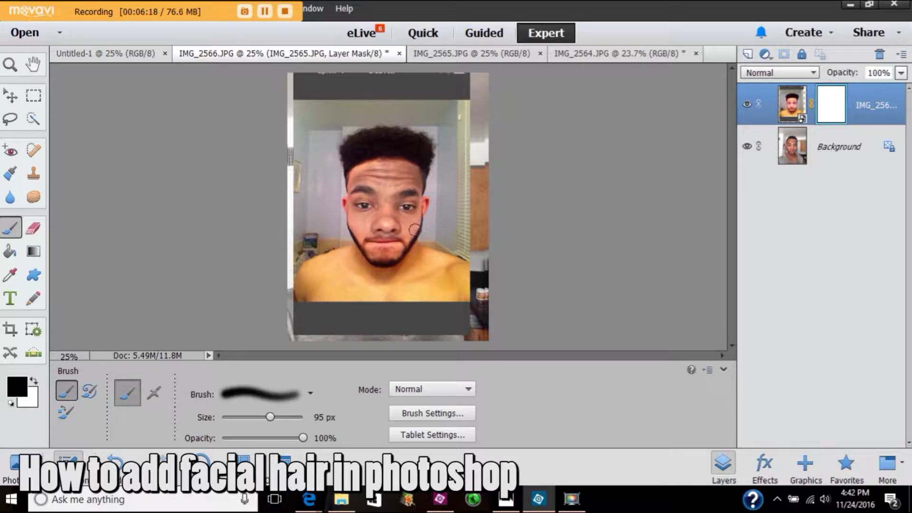
pyautogui.moveTo(386, 234)
pyautogui.mouseDown()
pyautogui.moveTo(382, 253)
pyautogui.moveTo(368, 228)
pyautogui.moveTo(371, 244)
pyautogui.moveTo(382, 235)
pyautogui.moveTo(357, 222)
pyautogui.moveTo(358, 237)
pyautogui.moveTo(352, 217)
pyautogui.moveTo(352, 231)
pyautogui.moveTo(347, 200)
pyautogui.moveTo(371, 167)
pyautogui.mouseUp()
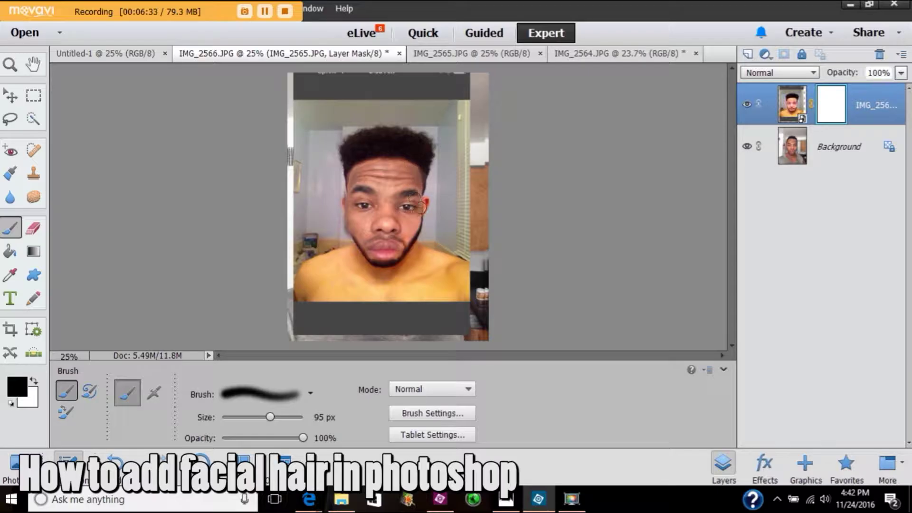
pyautogui.moveTo(425, 202)
pyautogui.mouseDown()
pyautogui.moveTo(415, 249)
pyautogui.moveTo(402, 258)
pyautogui.moveTo(383, 253)
pyautogui.moveTo(388, 262)
pyautogui.moveTo(395, 261)
pyautogui.moveTo(378, 250)
pyautogui.moveTo(364, 256)
pyautogui.moveTo(352, 241)
pyautogui.moveTo(368, 265)
pyautogui.mouseUp()
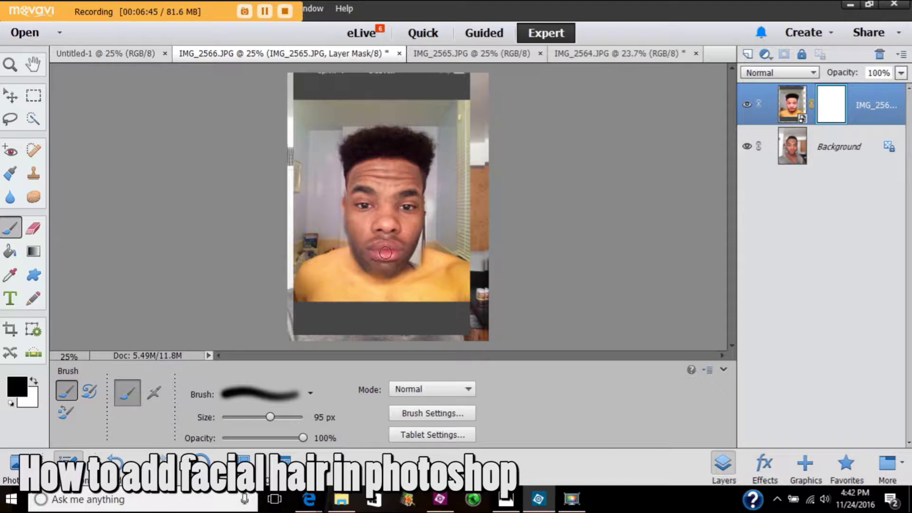
pyautogui.moveTo(417, 247)
pyautogui.mouseDown()
pyautogui.moveTo(415, 276)
pyautogui.moveTo(403, 250)
pyautogui.moveTo(399, 272)
pyautogui.moveTo(396, 263)
pyautogui.moveTo(379, 282)
pyautogui.mouseUp()
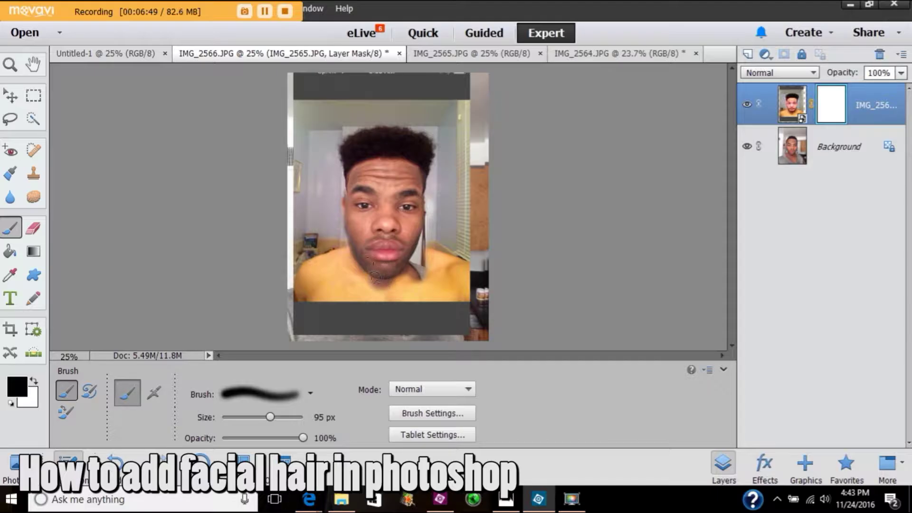
# - Enlarge the Brush to 592 px and mask out the overlay's shoulders and the surrounding background
pyautogui.moveTo(270, 417); pyautogui.dragTo(291, 418)
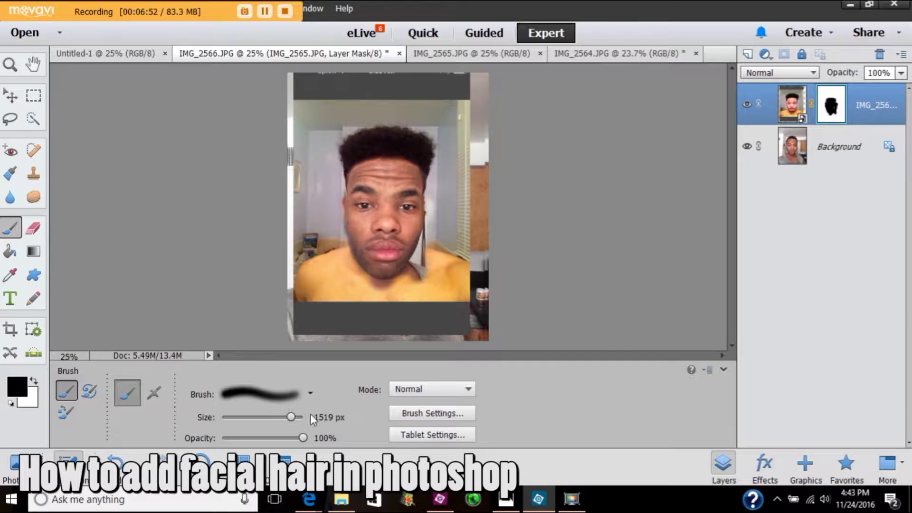
pyautogui.moveTo(292, 416); pyautogui.dragTo(279, 417)
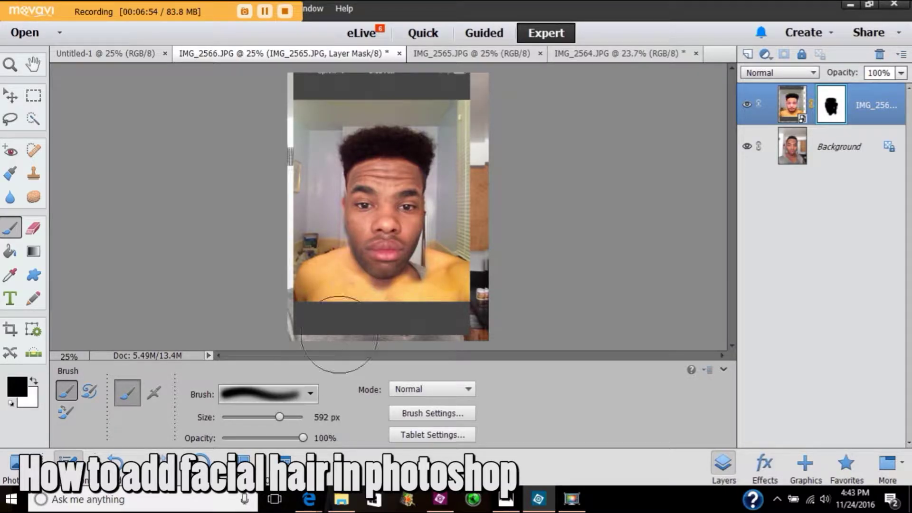
pyautogui.moveTo(346, 304)
pyautogui.mouseDown()
pyautogui.moveTo(423, 290)
pyautogui.moveTo(439, 278)
pyautogui.moveTo(441, 293)
pyautogui.moveTo(405, 277)
pyautogui.moveTo(426, 279)
pyautogui.moveTo(367, 294)
pyautogui.moveTo(326, 271)
pyautogui.moveTo(318, 286)
pyautogui.moveTo(289, 209)
pyautogui.moveTo(289, 107)
pyautogui.moveTo(278, 137)
pyautogui.moveTo(277, 240)
pyautogui.moveTo(336, 294)
pyautogui.moveTo(415, 303)
pyautogui.moveTo(485, 217)
pyautogui.moveTo(484, 201)
pyautogui.moveTo(472, 199)
pyautogui.moveTo(496, 112)
pyautogui.moveTo(492, 85)
pyautogui.moveTo(506, 121)
pyautogui.moveTo(489, 288)
pyautogui.moveTo(474, 332)
pyautogui.moveTo(449, 342)
pyautogui.moveTo(283, 328)
pyautogui.moveTo(337, 336)
pyautogui.moveTo(476, 320)
pyautogui.moveTo(445, 282)
pyautogui.moveTo(406, 260)
pyautogui.mouseUp()
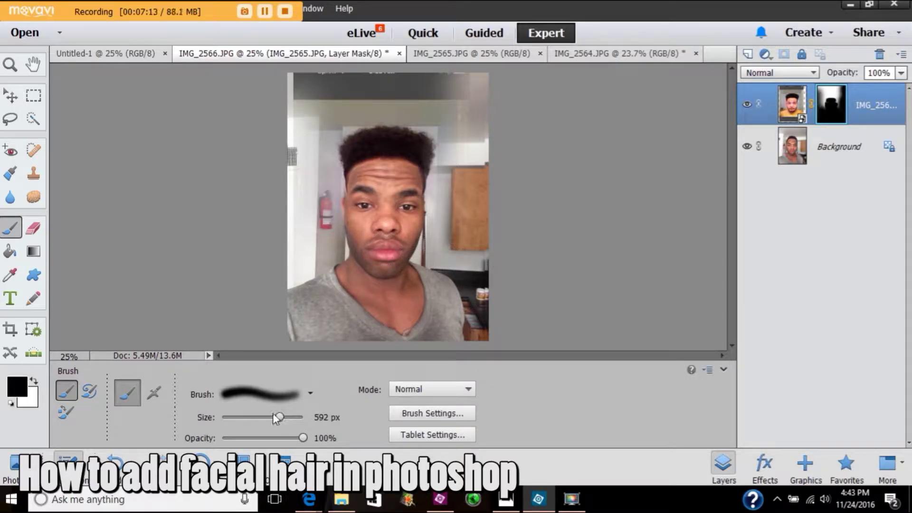
# - Reduce the Brush to 50 px and undo the white dab on the hair beside the temple
pyautogui.moveTo(279, 417); pyautogui.dragTo(255, 417)
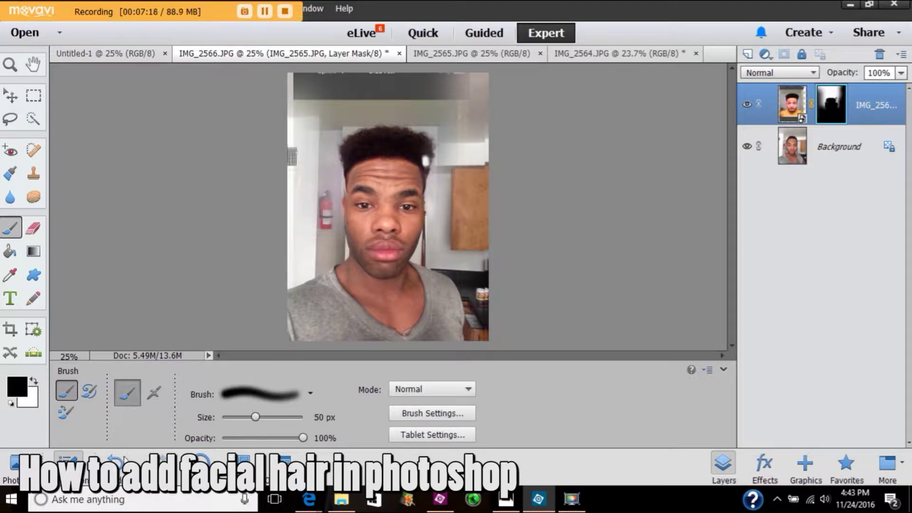
pyautogui.click(119, 461)
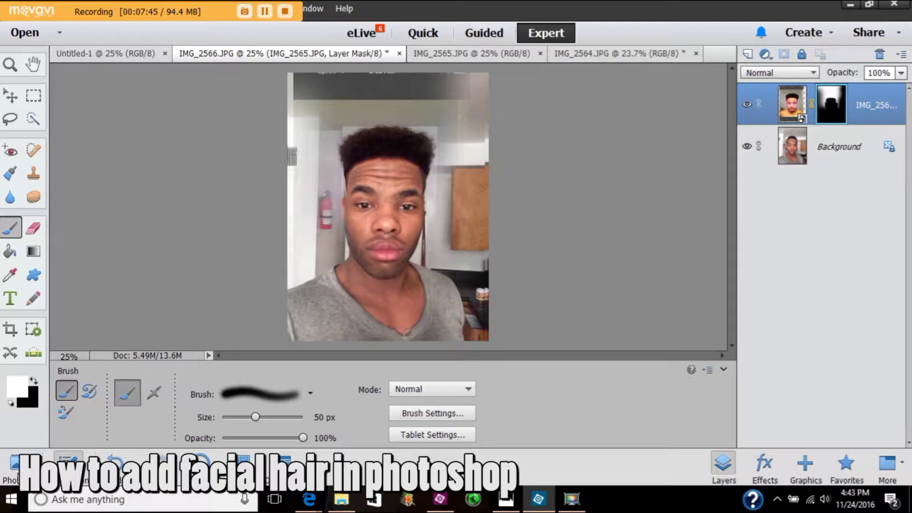
# - Show the open files and merge the visible layers of IMG_2566 into one
pyautogui.click(15, 463)
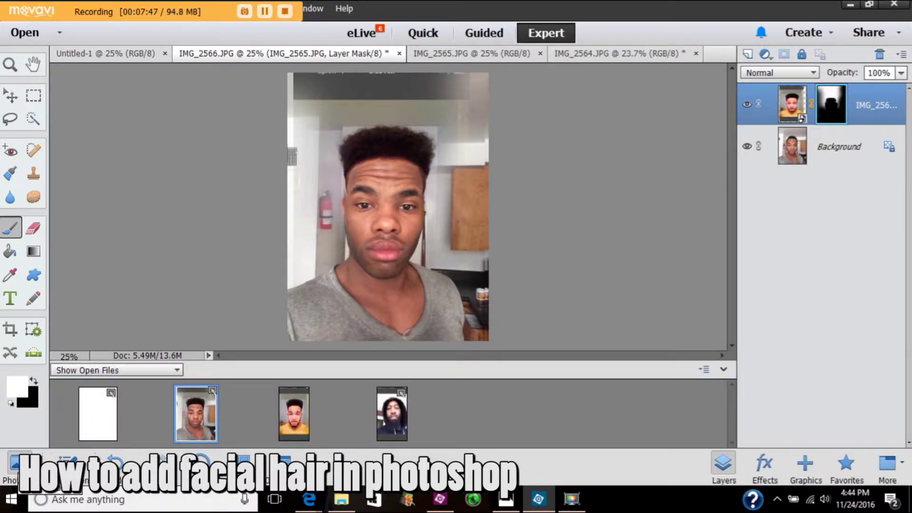
pyautogui.click(15, 464)
pyautogui.click(15, 463)
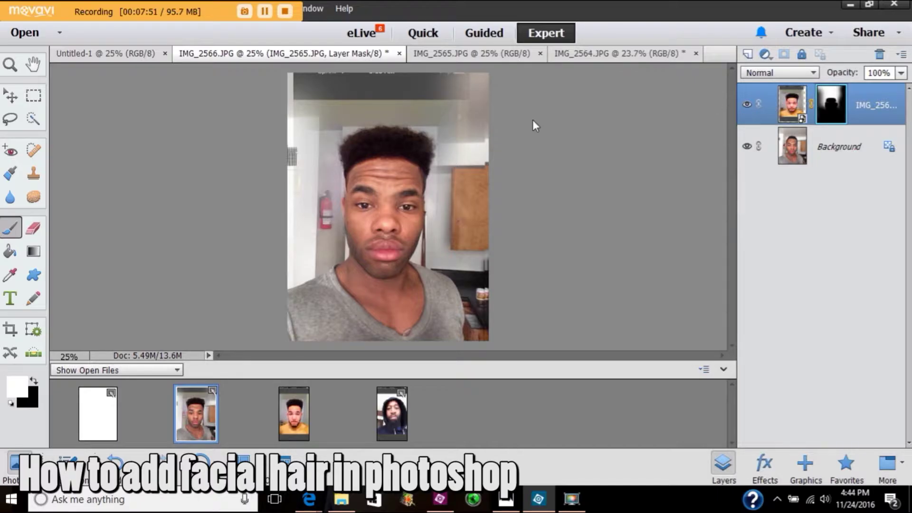
pyautogui.rightClick(796, 106)
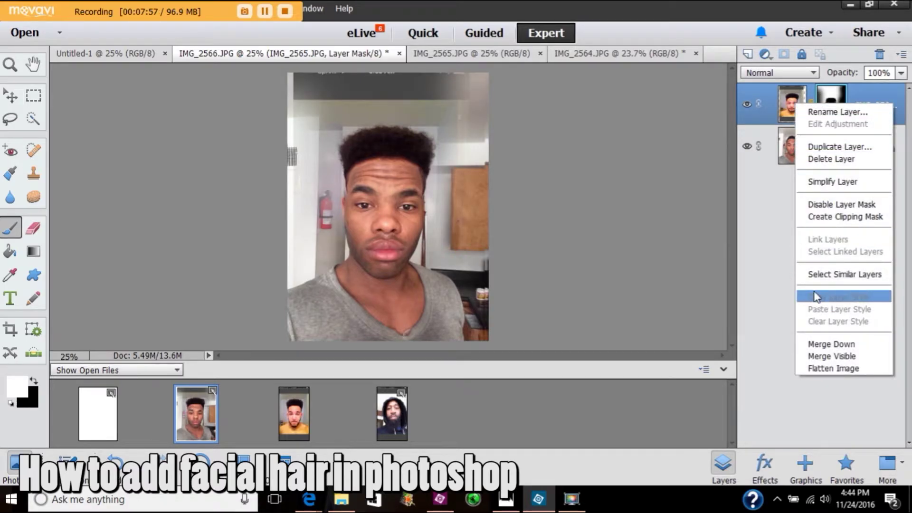
pyautogui.click(827, 360)
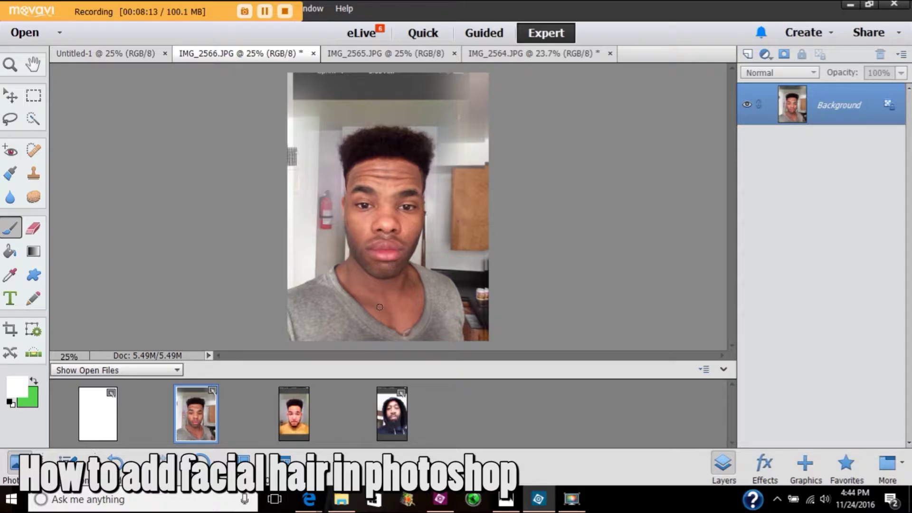
# - Apply the Guided Black and White photo effect with the Light preset to IMG_2566
pyautogui.click(423, 37)
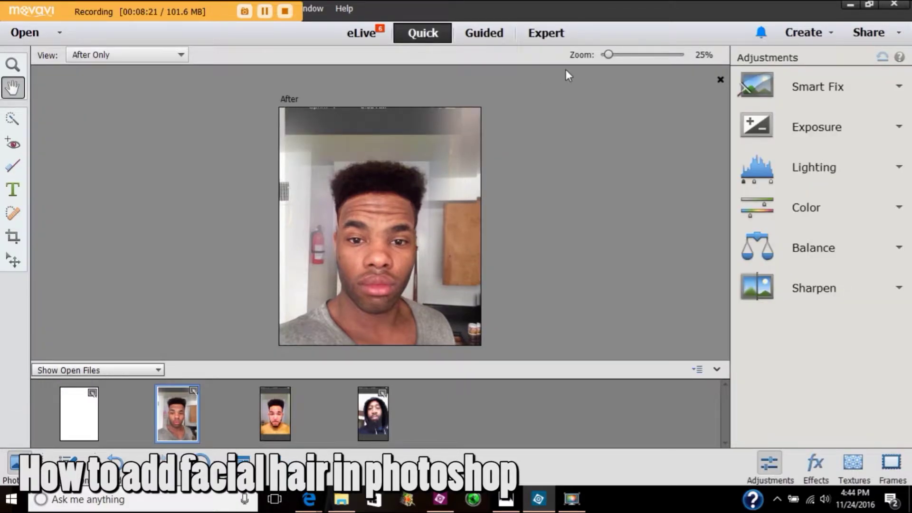
pyautogui.click(484, 32)
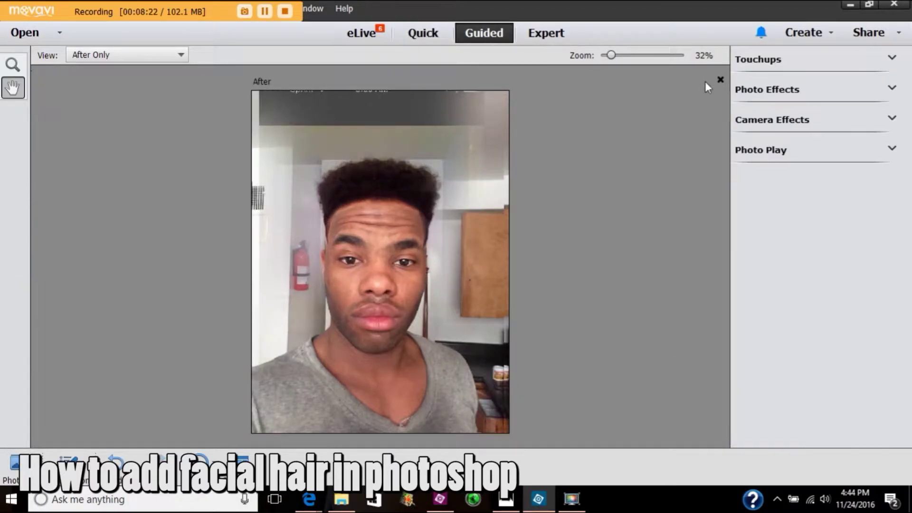
pyautogui.click(766, 91)
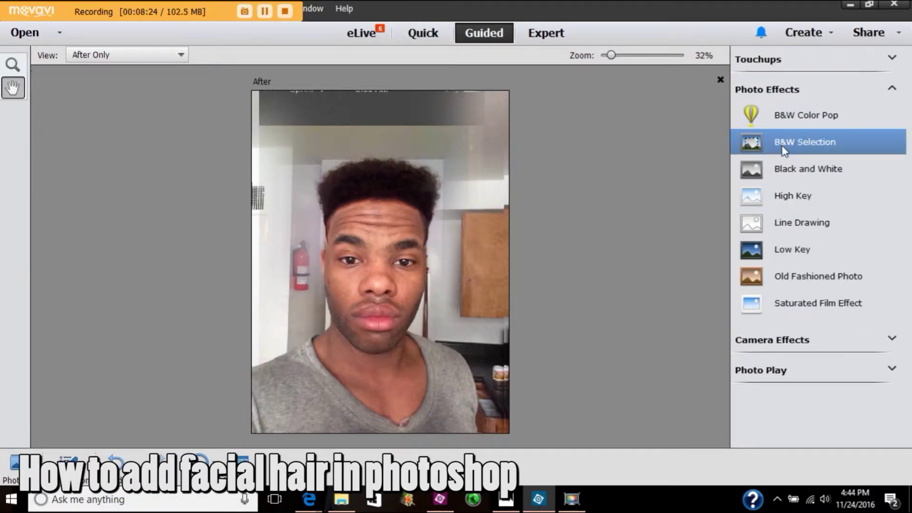
pyautogui.click(780, 166)
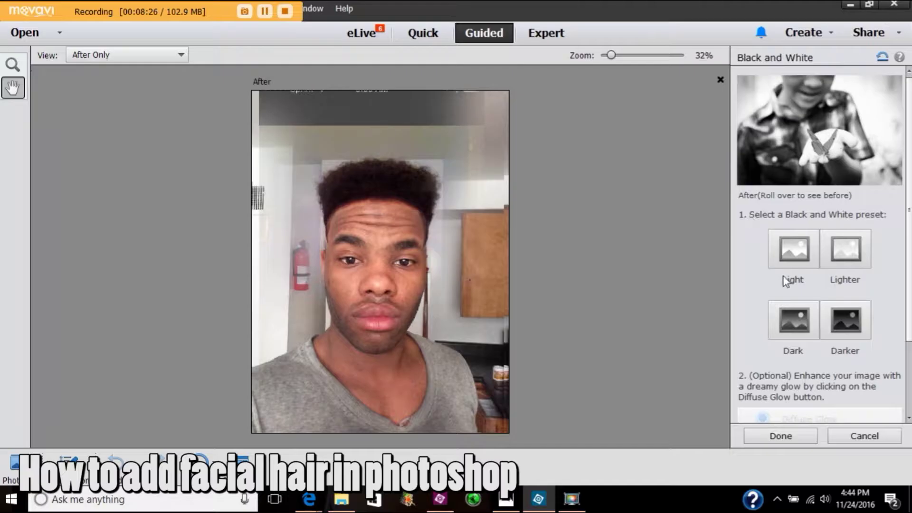
pyautogui.click(793, 247)
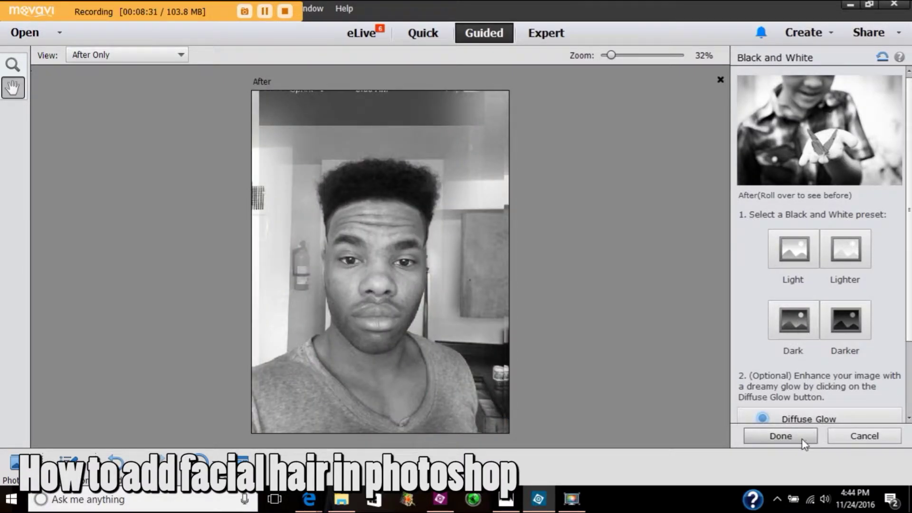
pyautogui.click(781, 436)
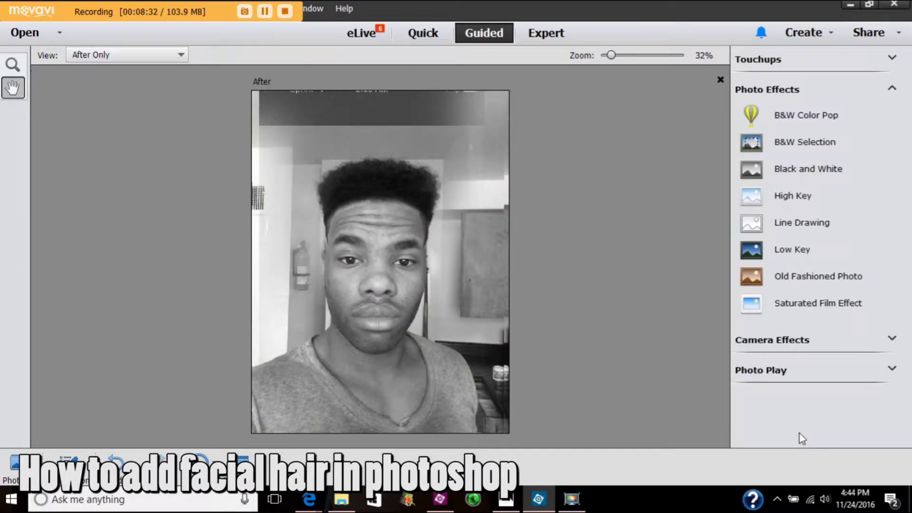
# - Return to Expert mode and merge the black-and-white copy with the color background of IMG_2566
pyautogui.click(548, 37)
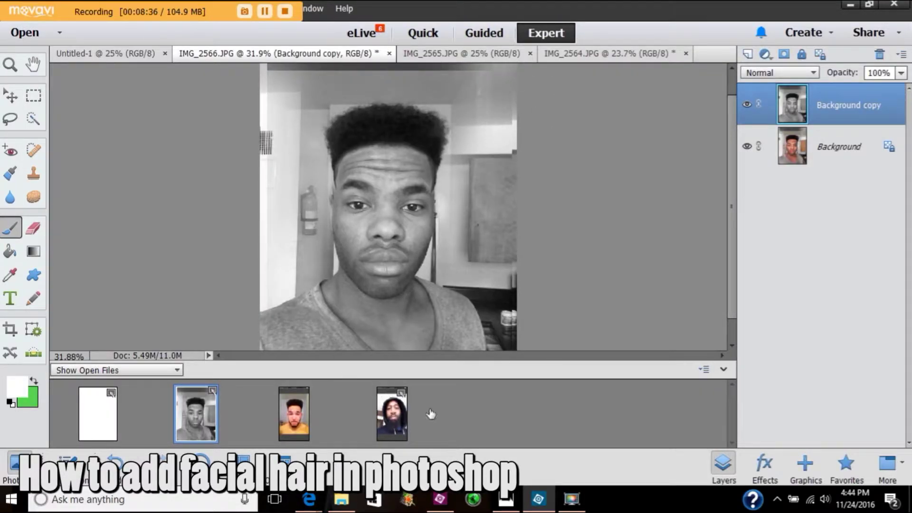
pyautogui.rightClick(832, 106)
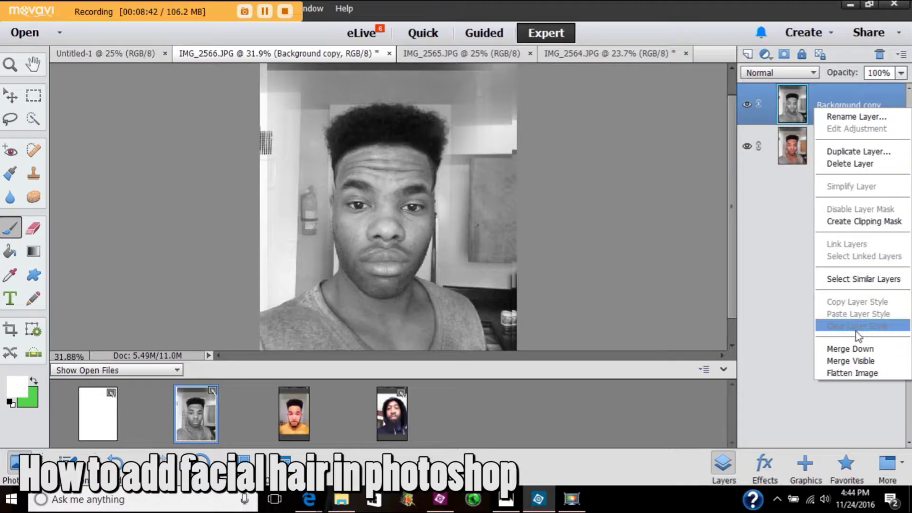
pyautogui.click(855, 362)
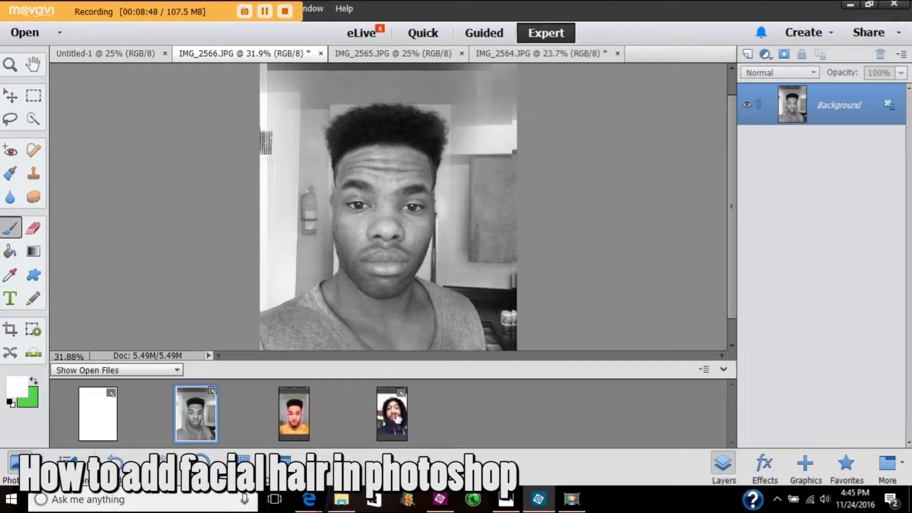
# - Switch to the hooded bearded photo IMG_2564 and convert it with the Guided Black and White photo effect
pyautogui.click(398, 422)
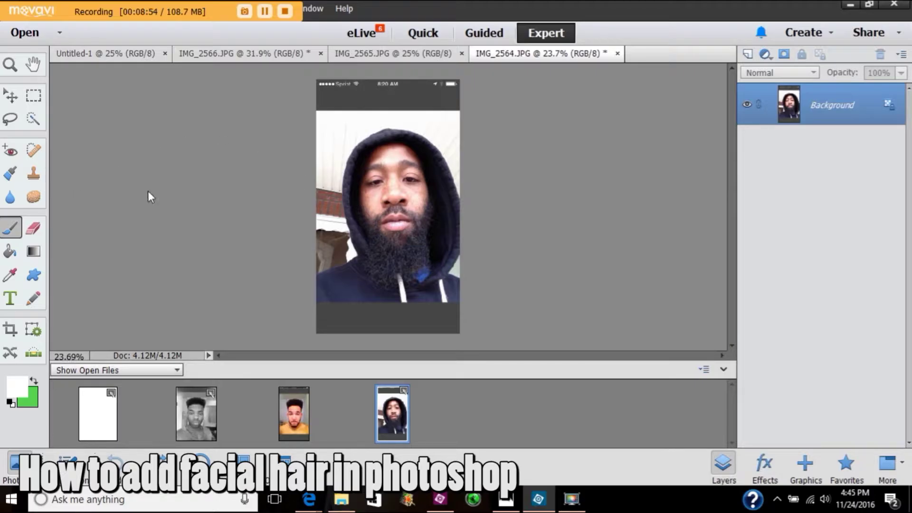
pyautogui.click(420, 37)
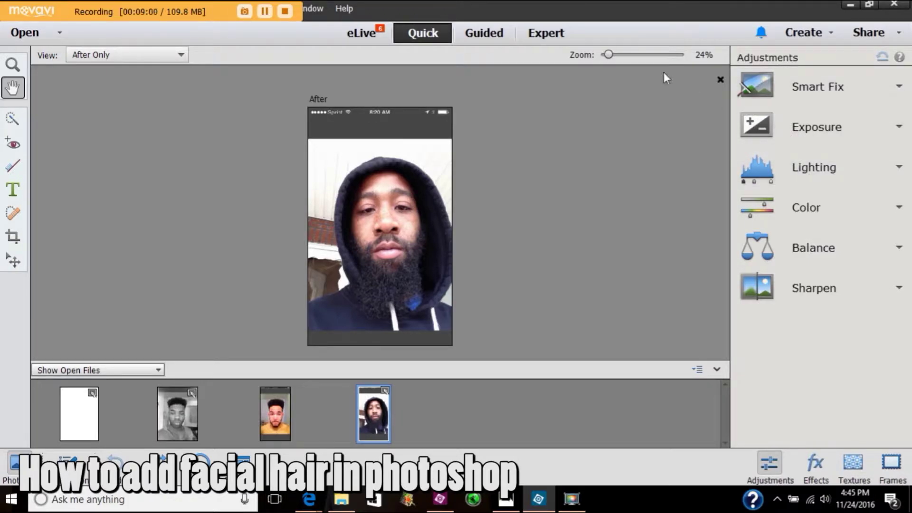
pyautogui.click(504, 38)
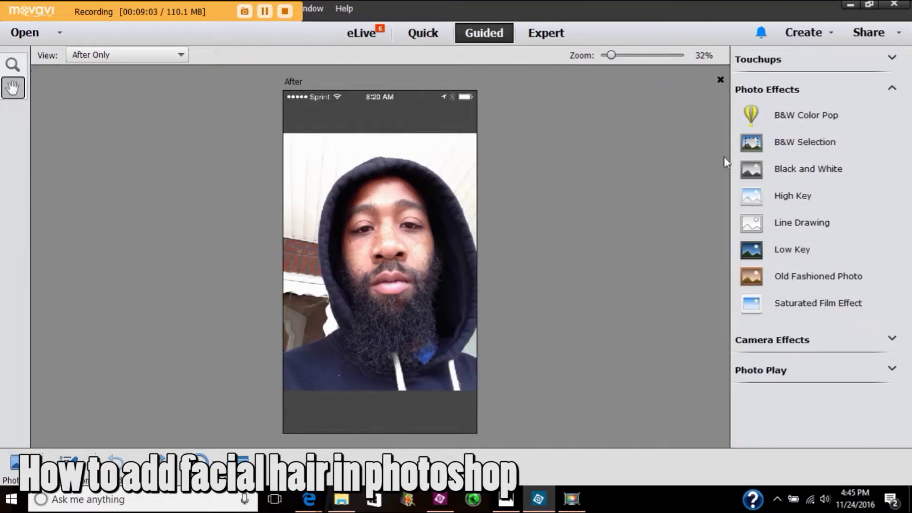
pyautogui.click(807, 168)
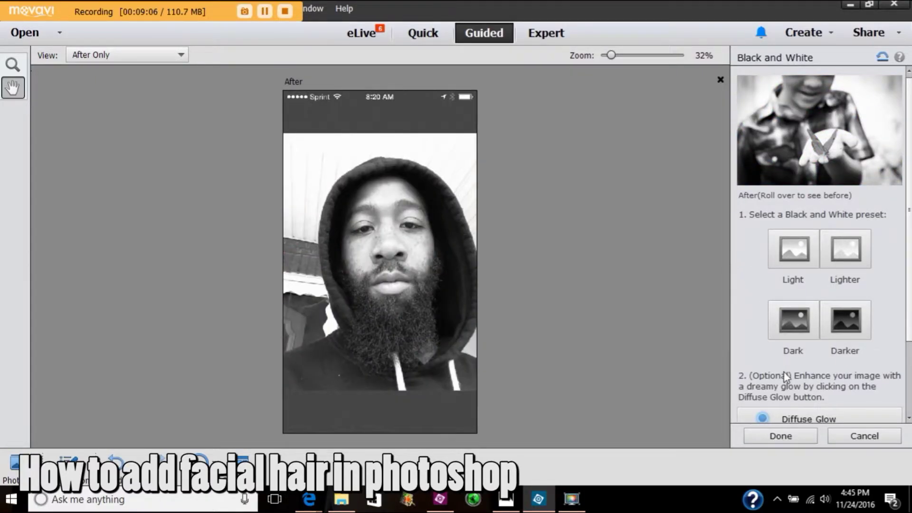
pyautogui.click(780, 436)
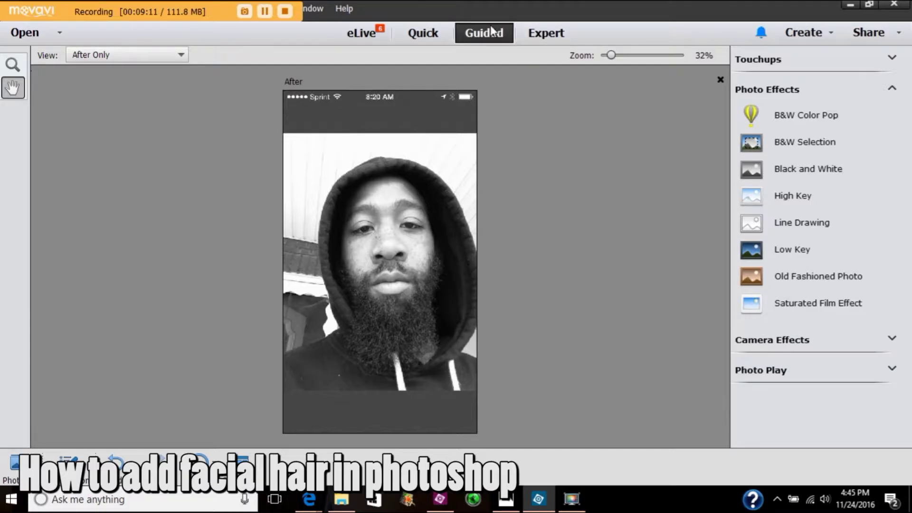
# - Go back to Expert mode and place IMG_2564 as a new layer over the face in IMG_2566
pyautogui.click(538, 37)
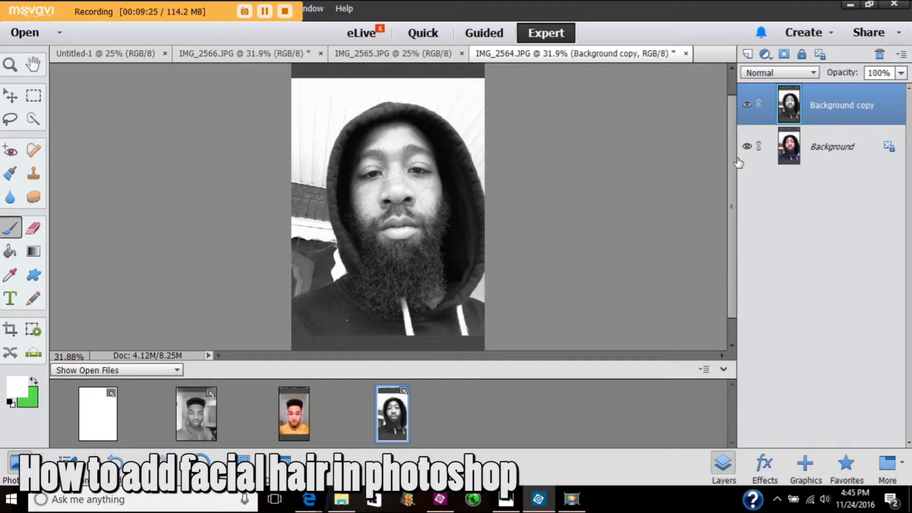
pyautogui.click(196, 420)
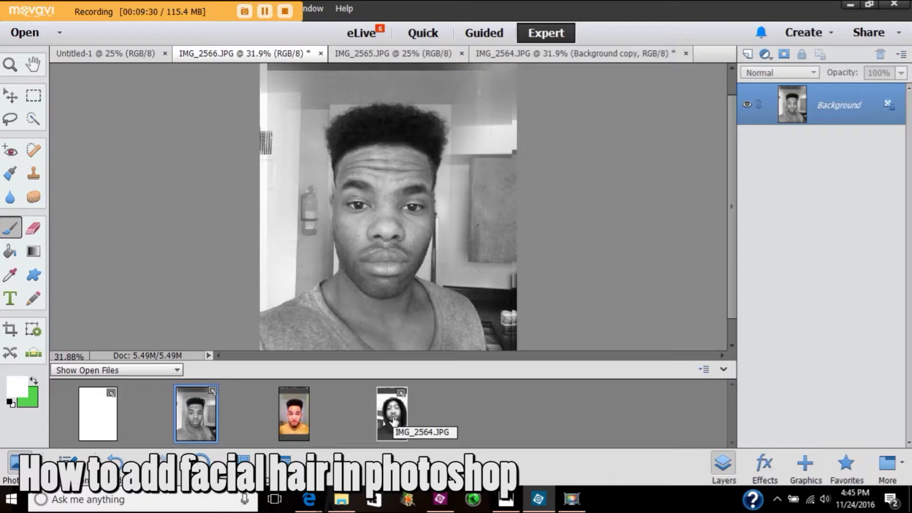
pyautogui.moveTo(397, 426); pyautogui.dragTo(394, 261)
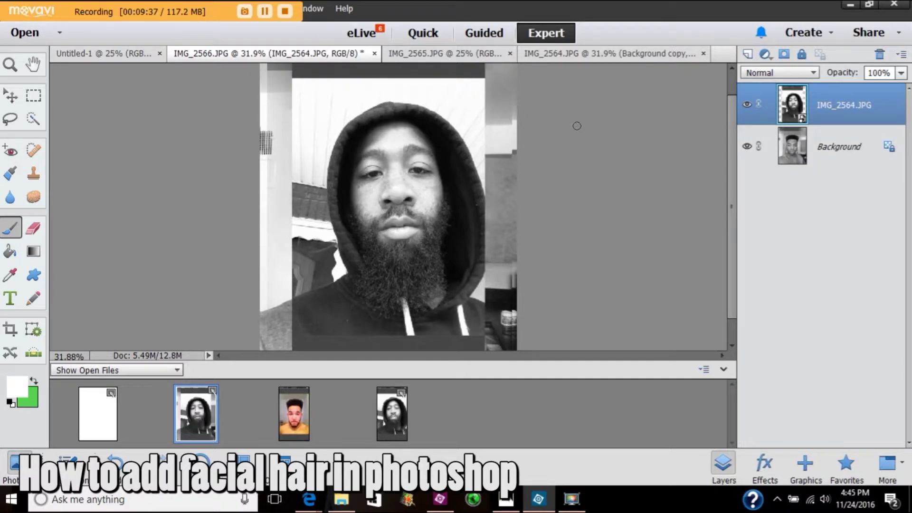
# - Lower the IMG_2564 layer's opacity to 27% so the background face shows through
pyautogui.click(901, 77)
pyautogui.moveTo(901, 90); pyautogui.dragTo(861, 90)
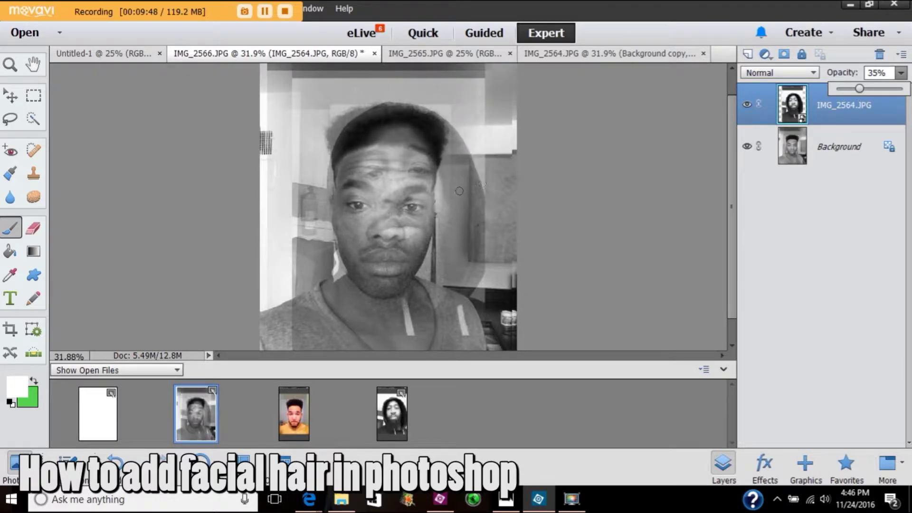
pyautogui.moveTo(860, 89); pyautogui.dragTo(856, 90)
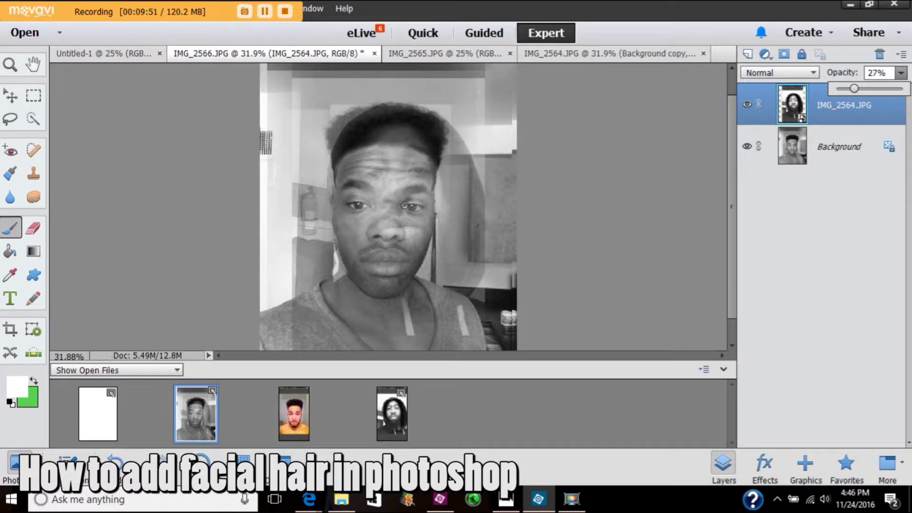
# - Move the IMG_2564 layer to align its facial features with the background face and stretch its width to 104.88%
pyautogui.click(10, 95)
pyautogui.moveTo(342, 200); pyautogui.dragTo(402, 264)
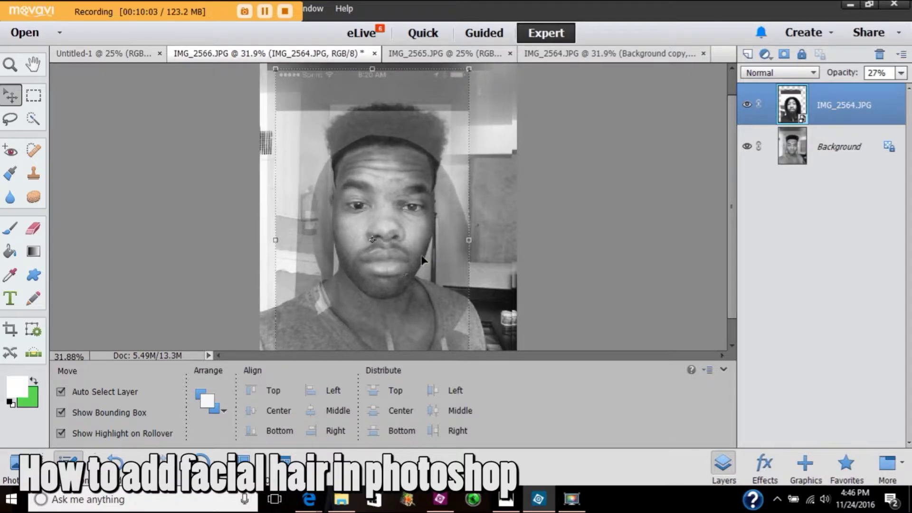
pyautogui.moveTo(469, 241); pyautogui.dragTo(472, 240)
pyautogui.moveTo(276, 237); pyautogui.dragTo(271, 240)
pyautogui.moveTo(368, 255); pyautogui.dragTo(373, 258)
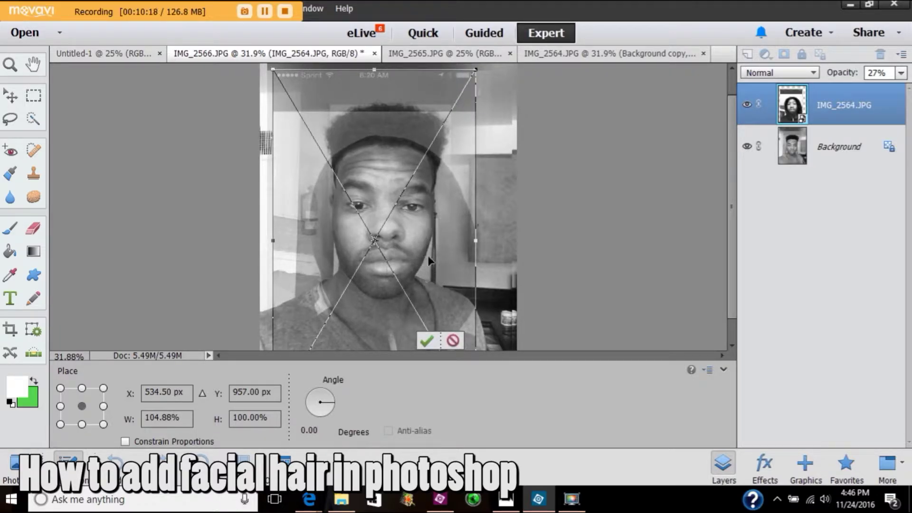
pyautogui.click(426, 340)
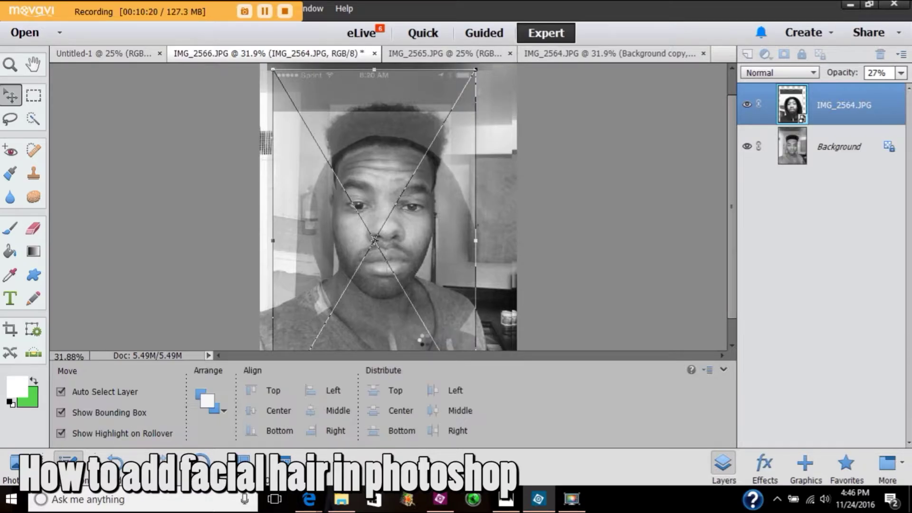
# - Restore the IMG_2564 layer's opacity to 100% and add a layer mask to it
pyautogui.click(900, 72)
pyautogui.moveTo(858, 91); pyautogui.dragTo(904, 89)
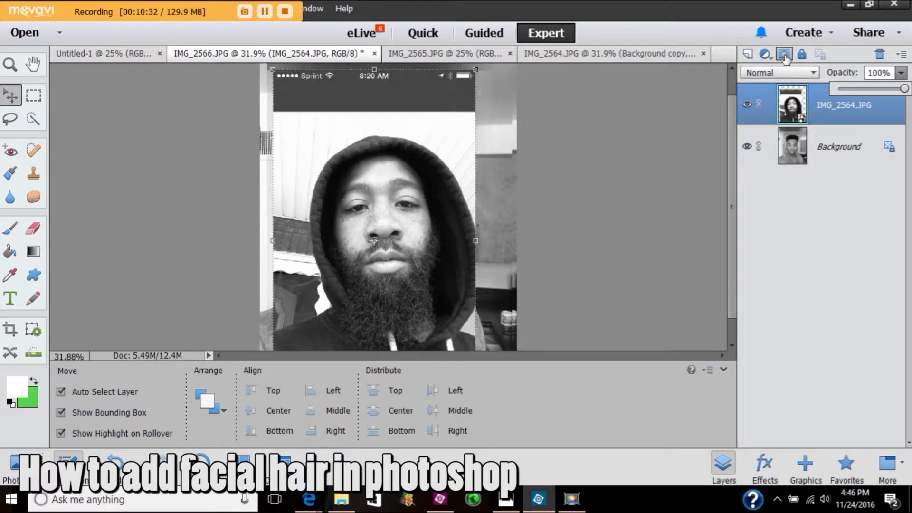
pyautogui.click(785, 56)
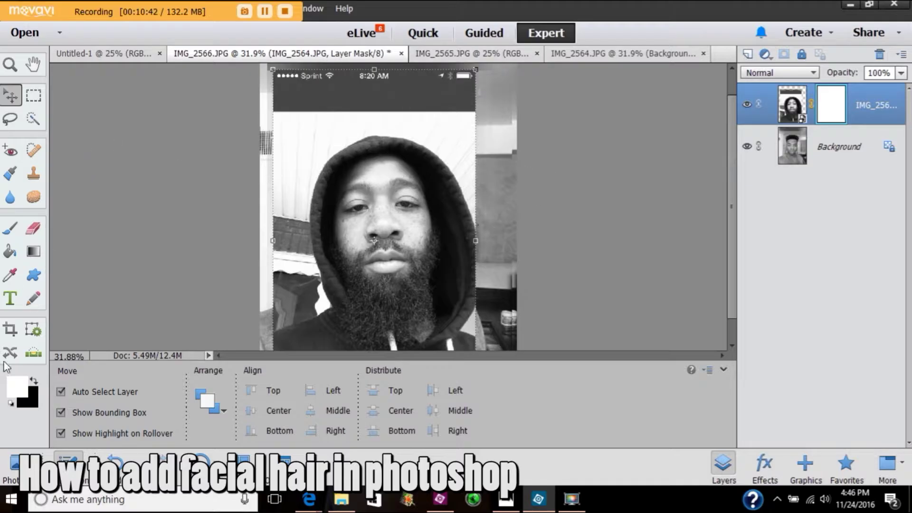
# - Paint black on the layer mask with a 91 px brush over the eyes, nose, forehead and mouth of the bearded face
pyautogui.click(10, 229)
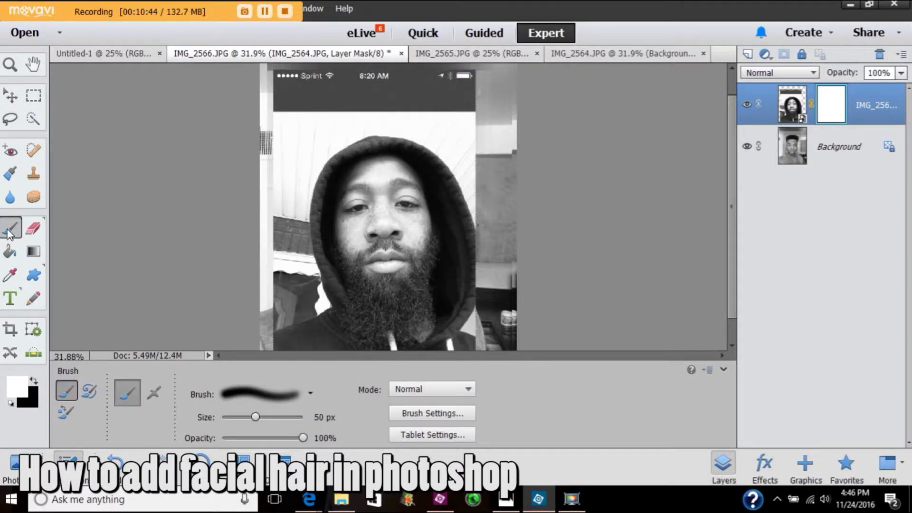
pyautogui.moveTo(255, 415); pyautogui.dragTo(264, 414)
pyautogui.moveTo(264, 415); pyautogui.dragTo(261, 415)
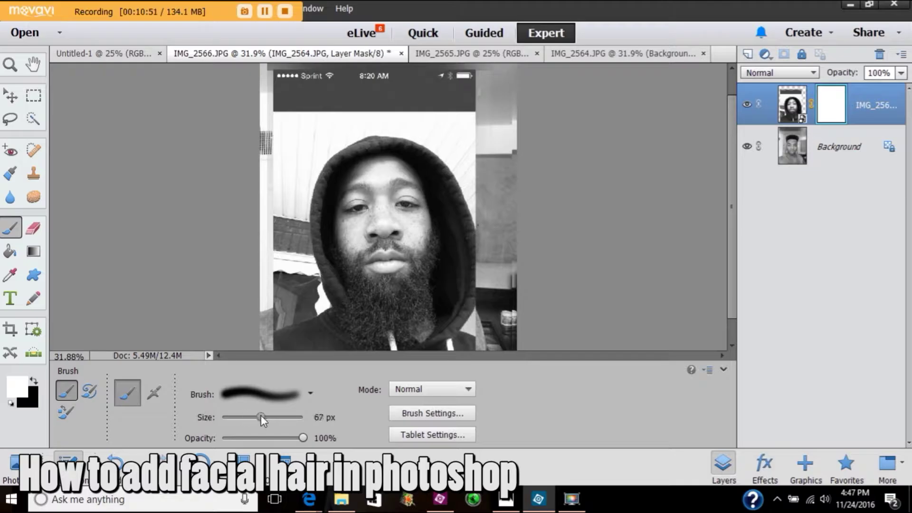
pyautogui.click(33, 380)
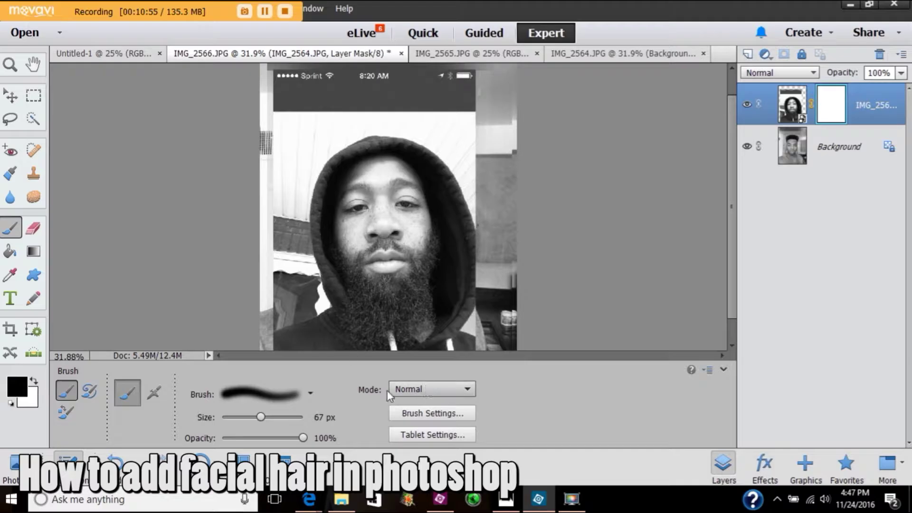
pyautogui.moveTo(259, 413); pyautogui.dragTo(270, 413)
pyautogui.moveTo(380, 236)
pyautogui.mouseDown()
pyautogui.moveTo(396, 196)
pyautogui.moveTo(408, 209)
pyautogui.moveTo(415, 195)
pyautogui.moveTo(385, 198)
pyautogui.moveTo(384, 210)
pyautogui.moveTo(348, 220)
pyautogui.moveTo(354, 196)
pyautogui.moveTo(350, 209)
pyautogui.moveTo(386, 193)
pyautogui.moveTo(382, 173)
pyautogui.moveTo(402, 207)
pyautogui.moveTo(409, 182)
pyautogui.moveTo(396, 192)
pyautogui.moveTo(367, 174)
pyautogui.moveTo(354, 227)
pyautogui.moveTo(414, 227)
pyautogui.moveTo(426, 214)
pyautogui.moveTo(413, 184)
pyautogui.mouseUp()
pyautogui.moveTo(373, 193)
pyautogui.mouseDown()
pyautogui.moveTo(372, 180)
pyautogui.moveTo(395, 188)
pyautogui.mouseUp()
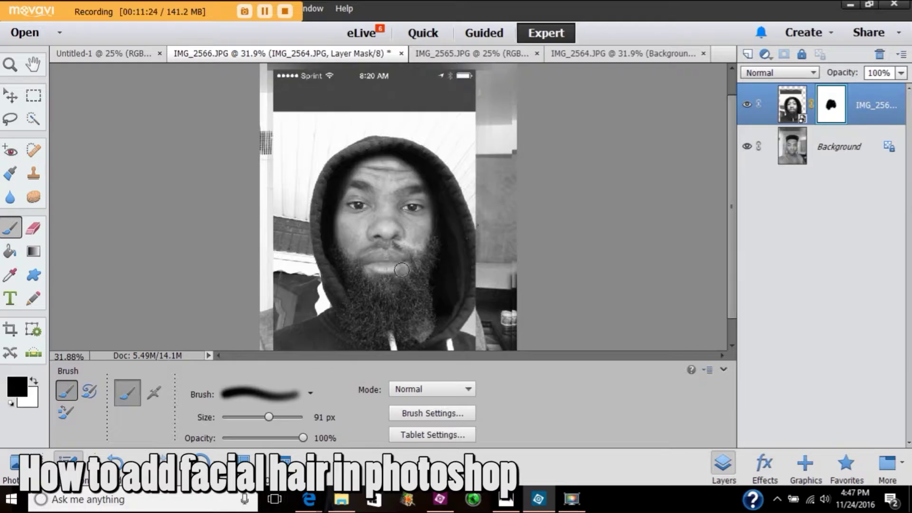
pyautogui.moveTo(405, 269)
pyautogui.mouseDown()
pyautogui.moveTo(397, 256)
pyautogui.moveTo(402, 267)
pyautogui.moveTo(407, 252)
pyautogui.mouseUp()
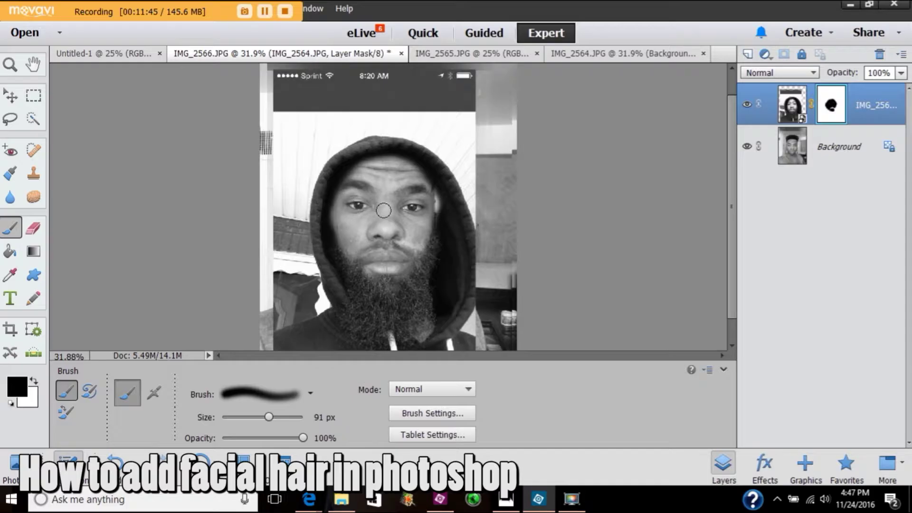
# - Mask out the hood, remaining face and beard in black, enlarging the brush to 592 px for the large areas
pyautogui.moveTo(353, 163)
pyautogui.mouseDown()
pyautogui.moveTo(370, 152)
pyautogui.moveTo(336, 160)
pyautogui.moveTo(347, 167)
pyautogui.moveTo(358, 152)
pyautogui.moveTo(396, 144)
pyautogui.moveTo(360, 144)
pyautogui.moveTo(403, 149)
pyautogui.moveTo(374, 152)
pyautogui.mouseUp()
pyautogui.moveTo(274, 414)
pyautogui.mouseDown()
pyautogui.moveTo(293, 414)
pyautogui.moveTo(281, 412)
pyautogui.mouseUp()
pyautogui.moveTo(360, 156)
pyautogui.mouseDown()
pyautogui.moveTo(399, 139)
pyautogui.moveTo(450, 176)
pyautogui.moveTo(445, 186)
pyautogui.moveTo(431, 167)
pyautogui.moveTo(384, 160)
pyautogui.moveTo(318, 178)
pyautogui.moveTo(280, 211)
pyautogui.moveTo(279, 195)
pyautogui.moveTo(284, 268)
pyautogui.moveTo(297, 279)
pyautogui.moveTo(356, 285)
pyautogui.moveTo(368, 305)
pyautogui.moveTo(393, 297)
pyautogui.moveTo(392, 305)
pyautogui.moveTo(369, 255)
pyautogui.moveTo(330, 260)
pyautogui.moveTo(340, 250)
pyautogui.moveTo(324, 304)
pyautogui.moveTo(391, 288)
pyautogui.moveTo(491, 306)
pyautogui.moveTo(508, 296)
pyautogui.moveTo(471, 261)
pyautogui.moveTo(453, 202)
pyautogui.moveTo(481, 143)
pyautogui.moveTo(432, 154)
pyautogui.moveTo(389, 147)
pyautogui.moveTo(368, 184)
pyautogui.mouseUp()
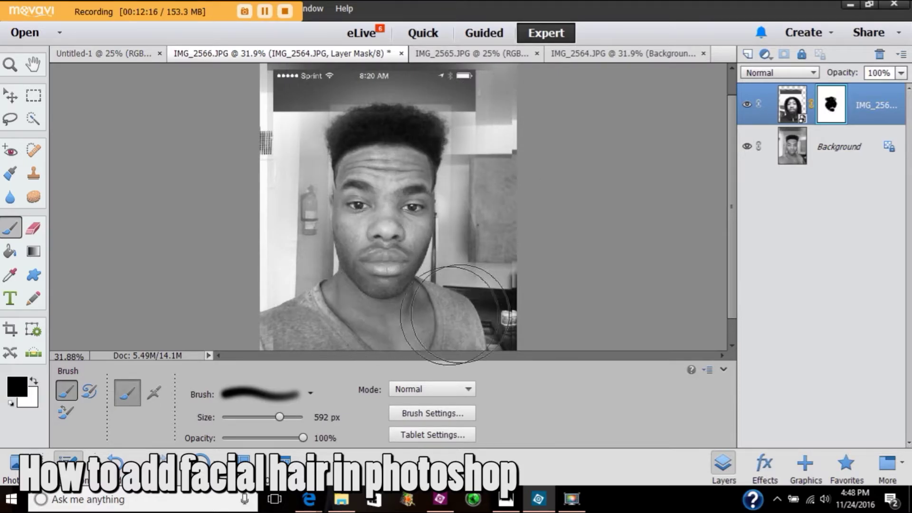
pyautogui.moveTo(457, 110)
pyautogui.mouseDown()
pyautogui.moveTo(468, 138)
pyautogui.moveTo(353, 175)
pyautogui.moveTo(372, 253)
pyautogui.moveTo(349, 259)
pyautogui.moveTo(277, 178)
pyautogui.moveTo(340, 230)
pyautogui.moveTo(323, 220)
pyautogui.mouseUp()
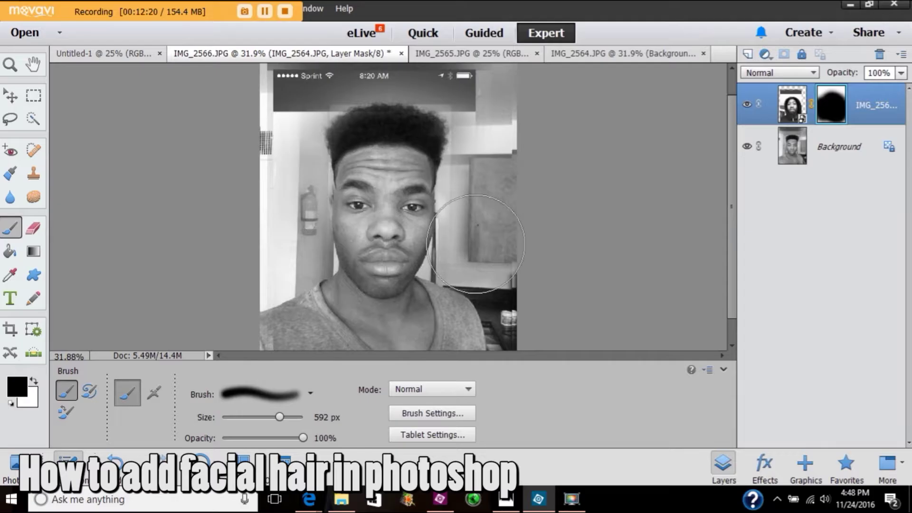
# - Paint white on the mask above the upper lip with a 43 px brush to bring back the mustache
pyautogui.moveTo(275, 417); pyautogui.dragTo(265, 418)
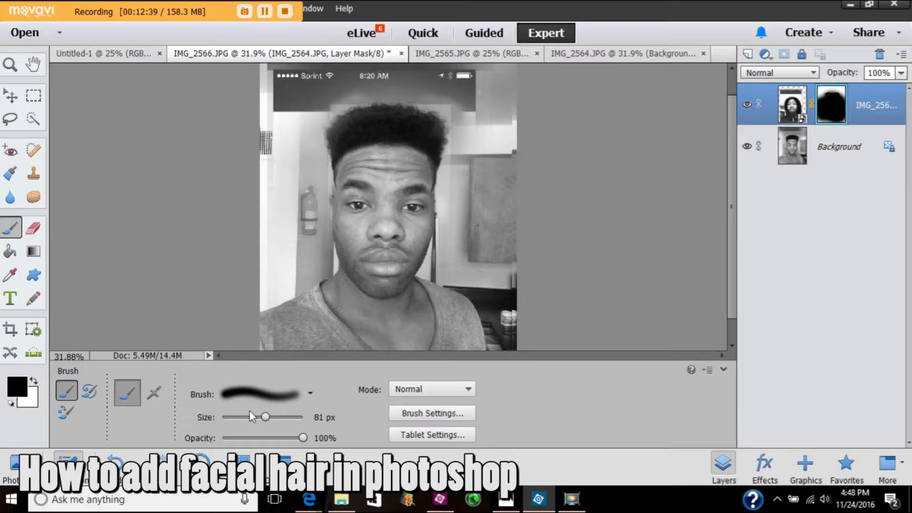
pyautogui.moveTo(264, 416); pyautogui.dragTo(252, 419)
pyautogui.click(34, 381)
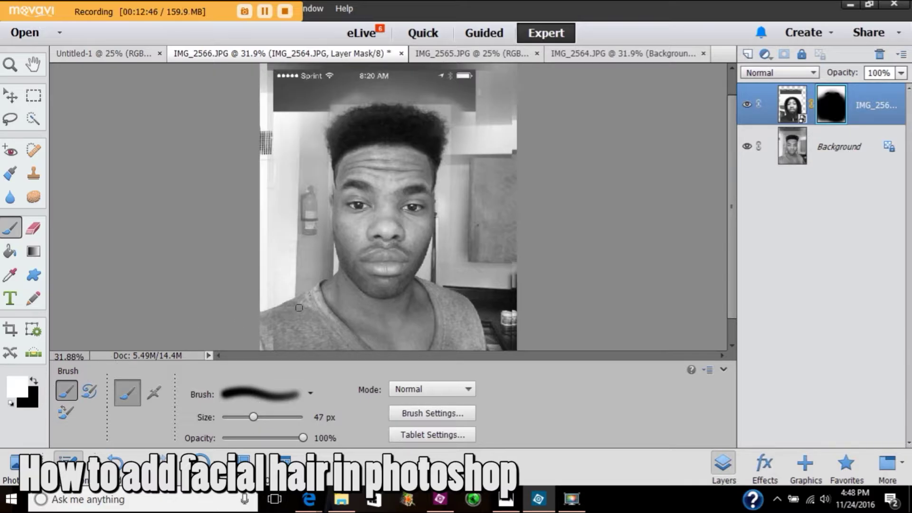
pyautogui.moveTo(254, 418); pyautogui.dragTo(260, 418)
pyautogui.moveTo(260, 420); pyautogui.dragTo(251, 417)
pyautogui.moveTo(374, 245)
pyautogui.mouseDown()
pyautogui.moveTo(359, 254)
pyautogui.moveTo(391, 243)
pyautogui.moveTo(407, 253)
pyautogui.mouseUp()
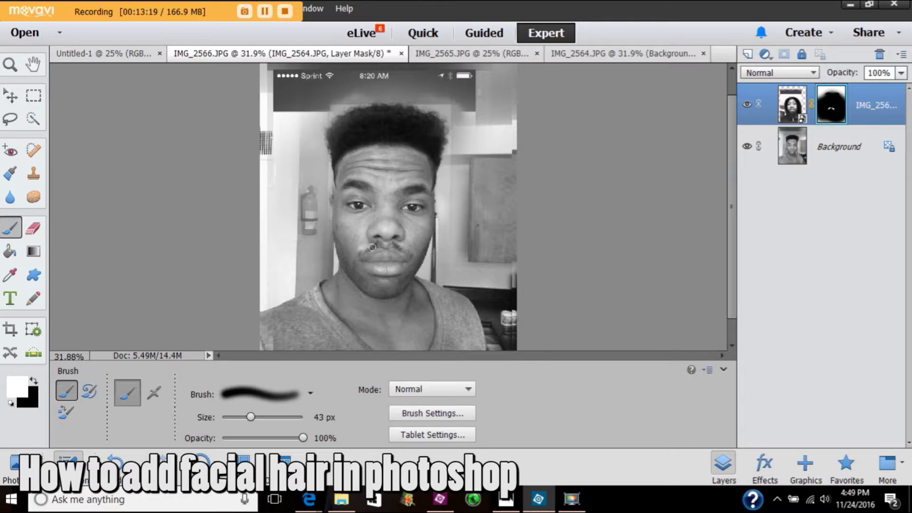
# - Paint a thin goatee in white around the mouth and chin on the mask with a 26 px brush
pyautogui.moveTo(246, 414); pyautogui.dragTo(237, 414)
pyautogui.click(34, 380)
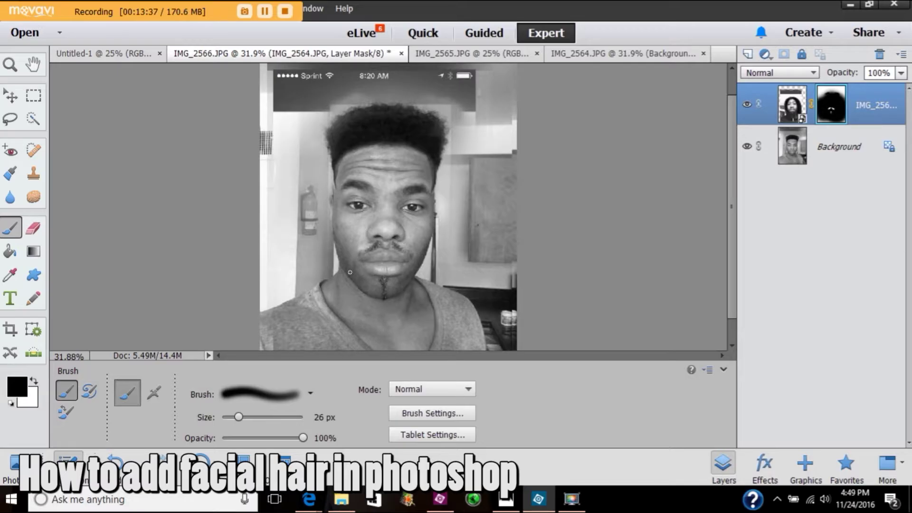
pyautogui.press('x')
pyautogui.moveTo(371, 295); pyautogui.dragTo(381, 298)
pyautogui.moveTo(361, 259); pyautogui.dragTo(362, 268)
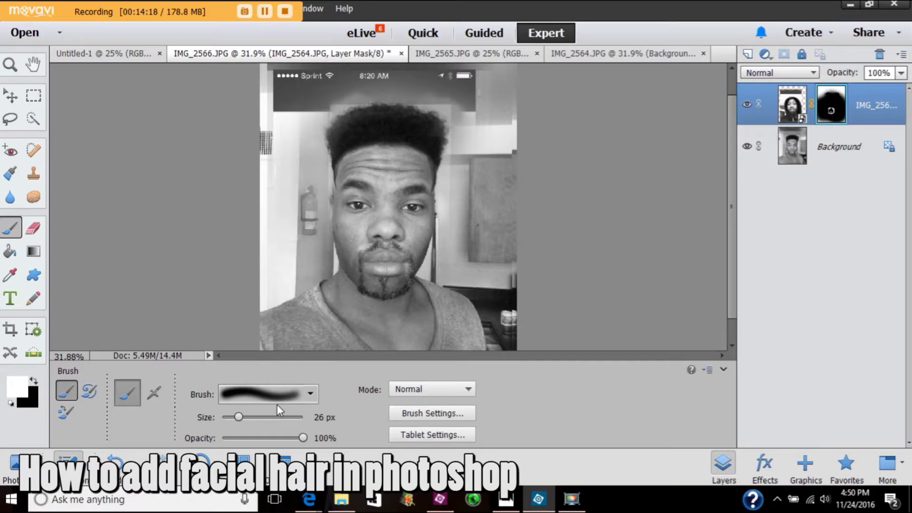
# - Fill in the goatee across the chin by painting white on the mask with a 48 px brush
pyautogui.moveTo(241, 414); pyautogui.dragTo(252, 414)
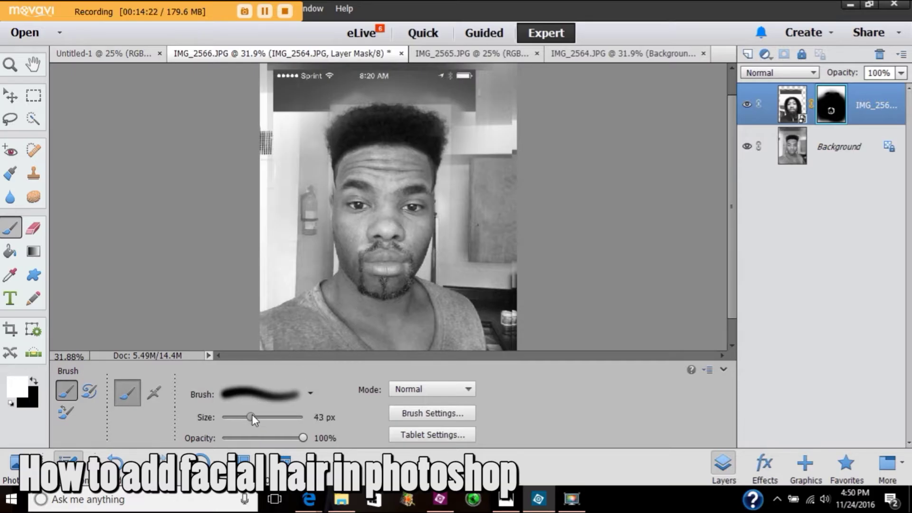
pyautogui.moveTo(369, 279); pyautogui.dragTo(373, 289)
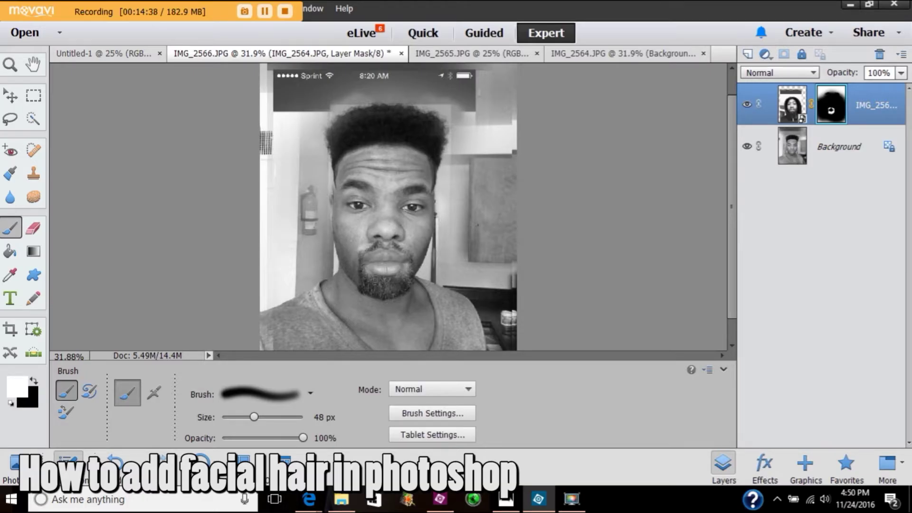
pyautogui.click(406, 275)
pyautogui.click(409, 289)
# - Extend and widen the beard below the chin by painting more white on the mask
pyautogui.moveTo(392, 302)
pyautogui.mouseDown()
pyautogui.moveTo(376, 290)
pyautogui.moveTo(368, 302)
pyautogui.moveTo(365, 291)
pyautogui.moveTo(368, 310)
pyautogui.moveTo(369, 290)
pyautogui.moveTo(378, 311)
pyautogui.moveTo(375, 296)
pyautogui.moveTo(400, 311)
pyautogui.moveTo(409, 301)
pyautogui.moveTo(399, 315)
pyautogui.moveTo(398, 300)
pyautogui.moveTo(375, 299)
pyautogui.moveTo(373, 317)
pyautogui.moveTo(381, 302)
pyautogui.moveTo(392, 315)
pyautogui.moveTo(382, 318)
pyautogui.moveTo(404, 317)
pyautogui.mouseUp()
pyautogui.click(409, 298)
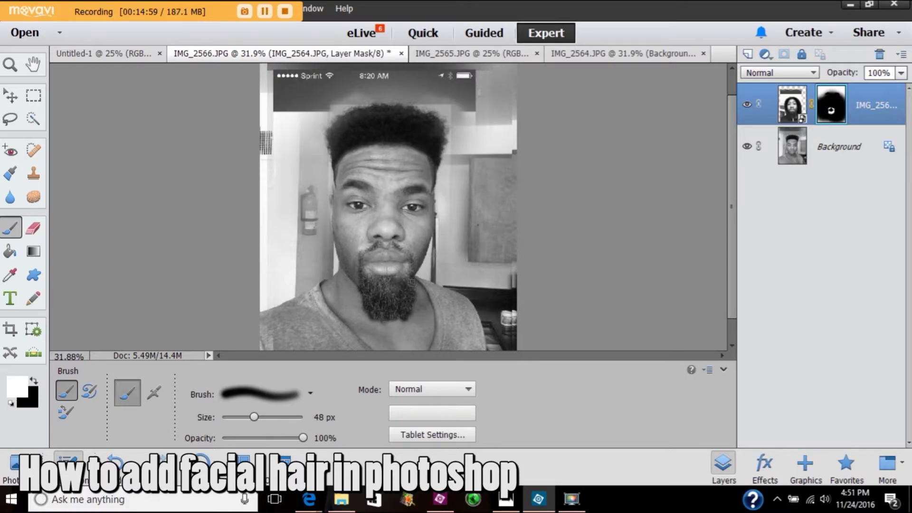
pyautogui.moveTo(412, 284)
pyautogui.mouseDown()
pyautogui.moveTo(413, 311)
pyautogui.moveTo(374, 310)
pyautogui.moveTo(364, 286)
pyautogui.moveTo(366, 312)
pyautogui.mouseUp()
pyautogui.moveTo(420, 303)
pyautogui.mouseDown()
pyautogui.moveTo(402, 325)
pyautogui.moveTo(402, 309)
pyautogui.moveTo(401, 320)
pyautogui.moveTo(413, 319)
pyautogui.moveTo(382, 317)
pyautogui.moveTo(384, 327)
pyautogui.moveTo(366, 314)
pyautogui.mouseUp()
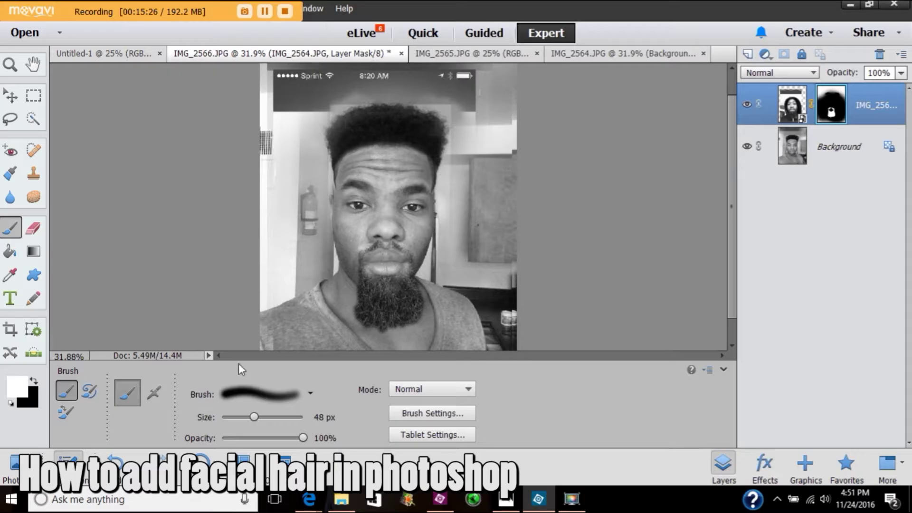
# - Paint black on the mask with the 48 px brush to remove the mustache and trim the beard's side and lower edges
pyautogui.click(34, 381)
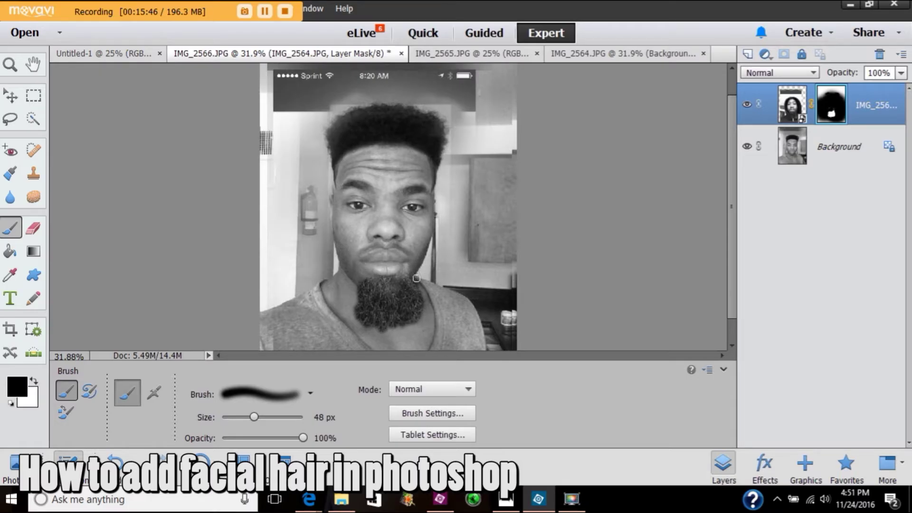
pyautogui.moveTo(419, 281); pyautogui.dragTo(421, 325)
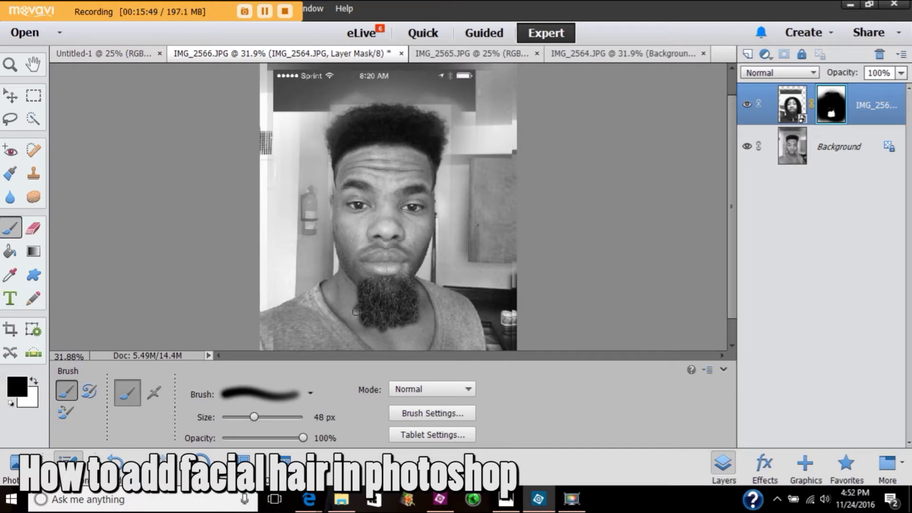
pyautogui.moveTo(358, 325); pyautogui.dragTo(376, 332)
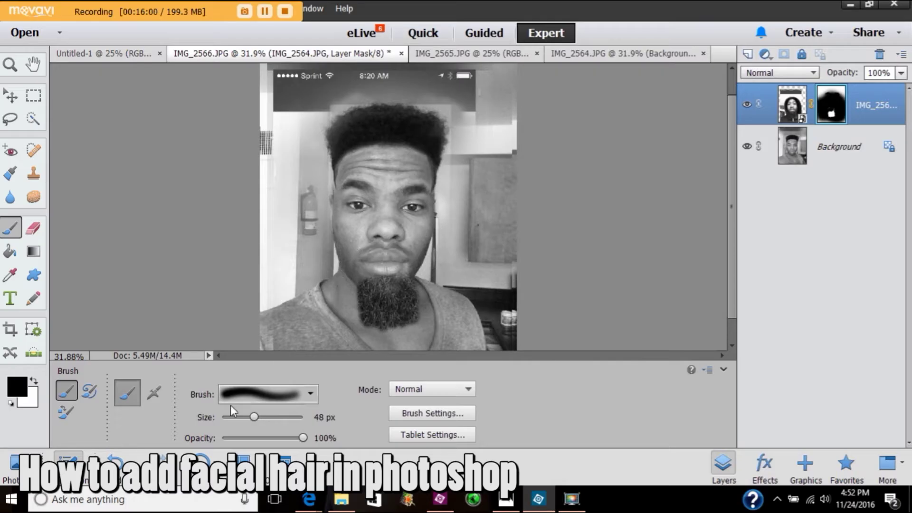
# - Paint white on the mask with a 49 px brush to add beard along both jawlines and widen it below the chin
pyautogui.moveTo(255, 420); pyautogui.dragTo(259, 420)
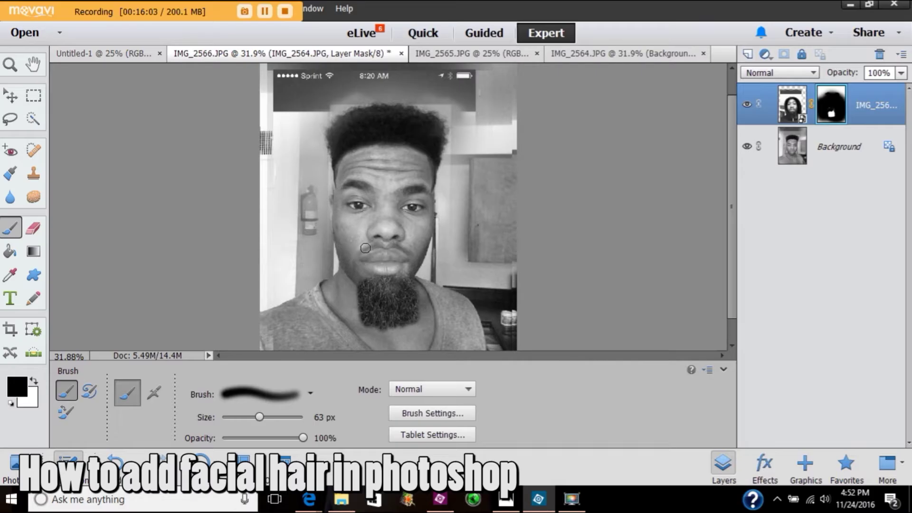
pyautogui.moveTo(259, 416); pyautogui.dragTo(255, 417)
pyautogui.click(35, 381)
pyautogui.moveTo(356, 261)
pyautogui.mouseDown()
pyautogui.moveTo(366, 285)
pyautogui.moveTo(343, 249)
pyautogui.moveTo(343, 259)
pyautogui.moveTo(339, 236)
pyautogui.moveTo(355, 272)
pyautogui.moveTo(348, 254)
pyautogui.moveTo(356, 261)
pyautogui.moveTo(346, 236)
pyautogui.moveTo(362, 293)
pyautogui.moveTo(358, 287)
pyautogui.moveTo(391, 287)
pyautogui.mouseUp()
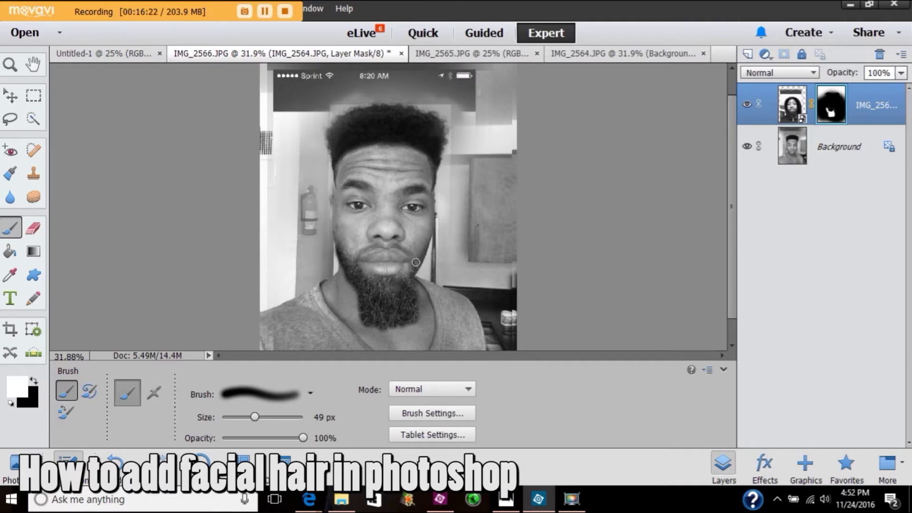
pyautogui.moveTo(426, 248)
pyautogui.mouseDown()
pyautogui.moveTo(429, 240)
pyautogui.moveTo(415, 273)
pyautogui.mouseUp()
pyautogui.moveTo(430, 241)
pyautogui.mouseDown()
pyautogui.moveTo(417, 311)
pyautogui.moveTo(410, 285)
pyautogui.moveTo(377, 290)
pyautogui.moveTo(419, 315)
pyautogui.moveTo(408, 303)
pyautogui.moveTo(375, 314)
pyautogui.moveTo(375, 298)
pyautogui.moveTo(368, 312)
pyautogui.moveTo(351, 284)
pyautogui.moveTo(359, 313)
pyautogui.mouseUp()
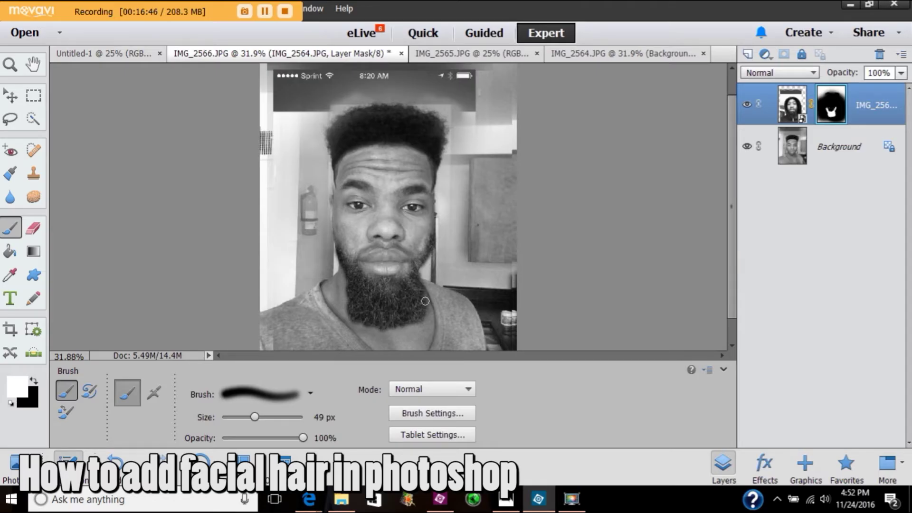
# - Extend the beard's outer edge, restore the mustache and add sideburns up both cheeks on the mask
pyautogui.moveTo(426, 308); pyautogui.dragTo(428, 313)
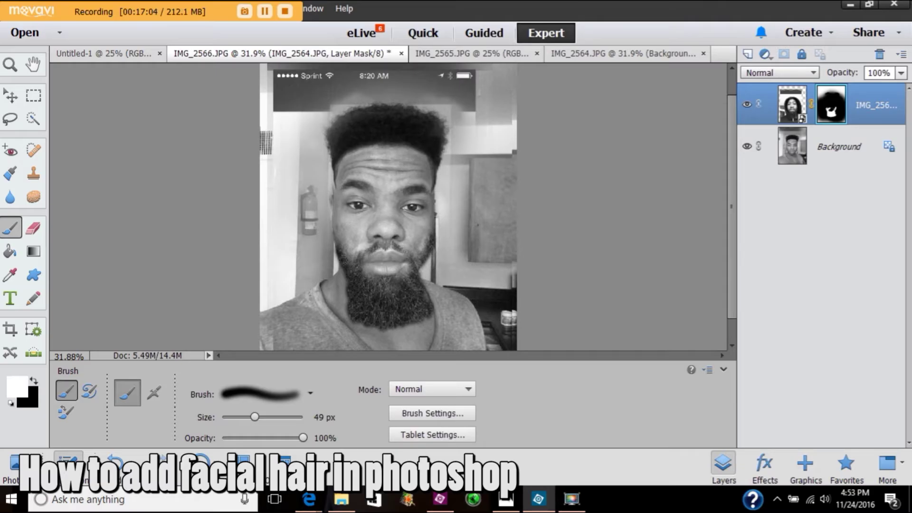
pyautogui.moveTo(337, 243)
pyautogui.mouseDown()
pyautogui.moveTo(336, 234)
pyautogui.moveTo(340, 257)
pyautogui.mouseUp()
pyautogui.moveTo(432, 243)
pyautogui.mouseDown()
pyautogui.moveTo(432, 231)
pyautogui.moveTo(437, 238)
pyautogui.mouseUp()
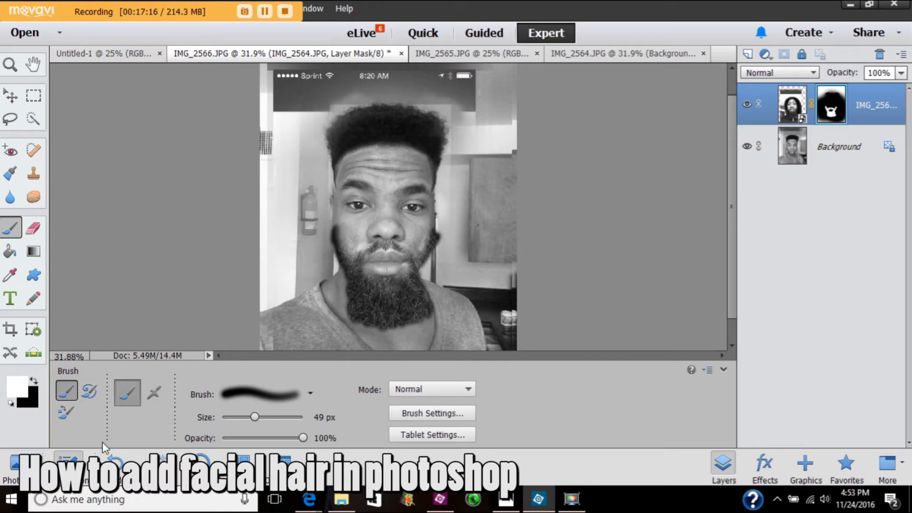
# - Undo the recent brush strokes back to the untrimmed chin beard without jawline hair or a mustache
pyautogui.click(115, 462)
pyautogui.click(115, 463)
pyautogui.click(115, 463)
pyautogui.click(115, 462)
pyautogui.click(115, 463)
pyautogui.click(116, 464)
pyautogui.click(117, 465)
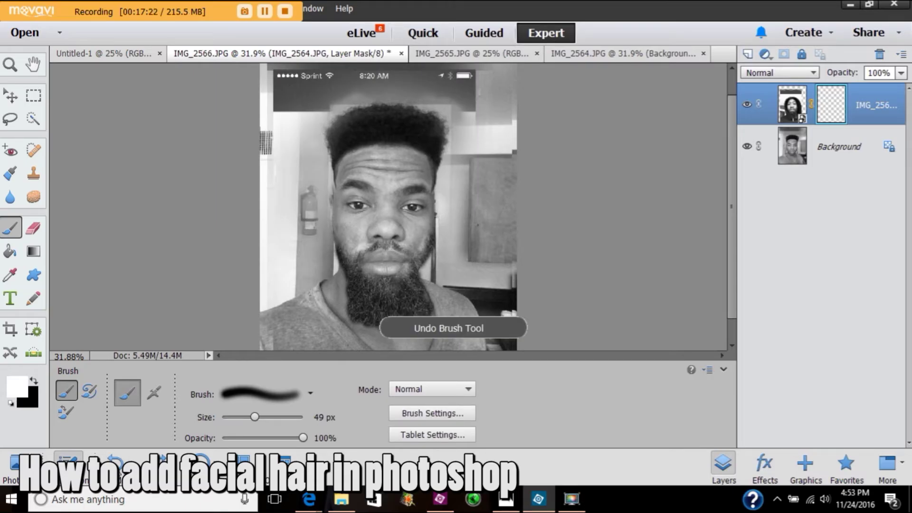
pyautogui.click(117, 464)
pyautogui.click(117, 464)
pyautogui.click(116, 464)
pyautogui.click(117, 464)
pyautogui.click(116, 464)
pyautogui.click(116, 464)
pyautogui.click(116, 464)
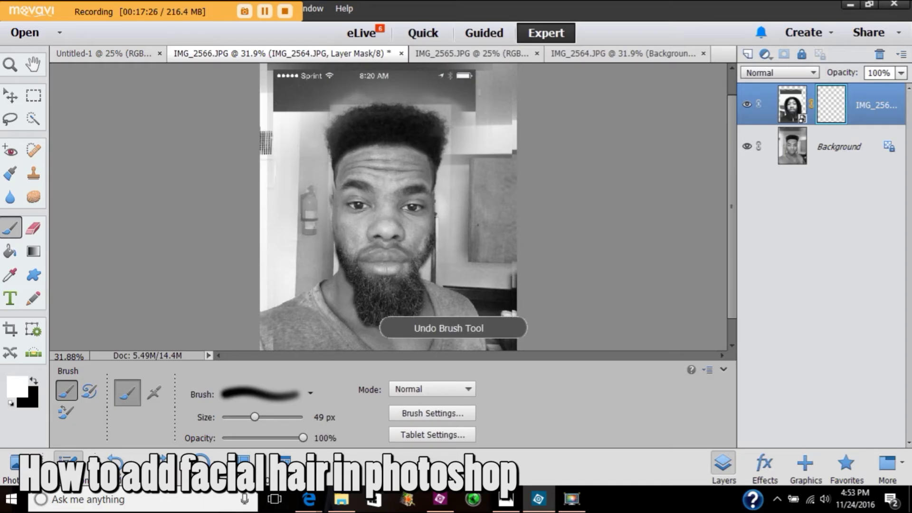
pyautogui.click(116, 464)
pyautogui.click(117, 464)
pyautogui.click(117, 464)
pyautogui.click(117, 464)
pyautogui.click(116, 464)
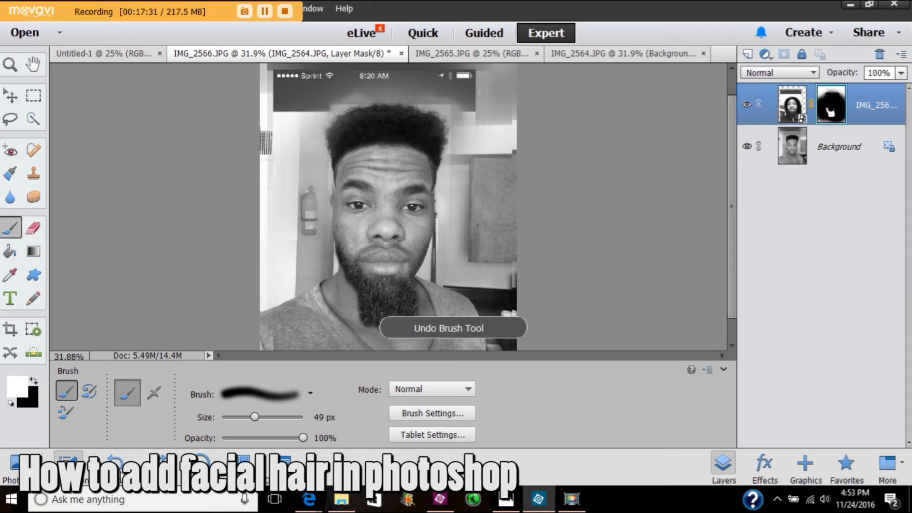
pyautogui.click(117, 464)
pyautogui.click(116, 464)
pyautogui.click(116, 464)
pyautogui.click(116, 464)
pyautogui.click(117, 464)
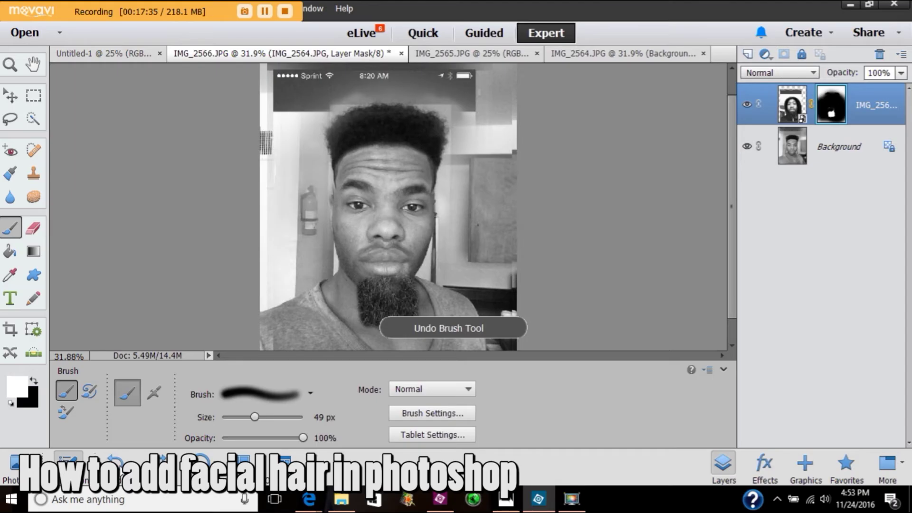
pyautogui.click(116, 464)
pyautogui.click(116, 464)
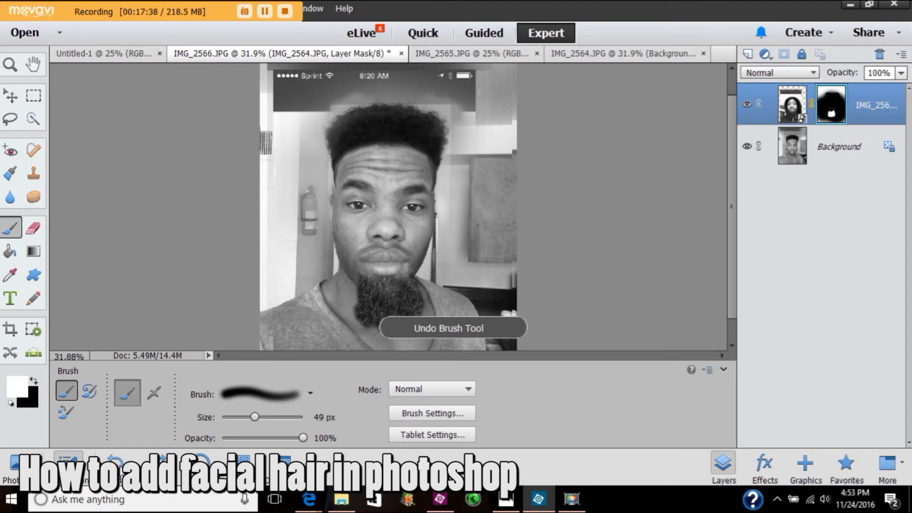
pyautogui.click(117, 464)
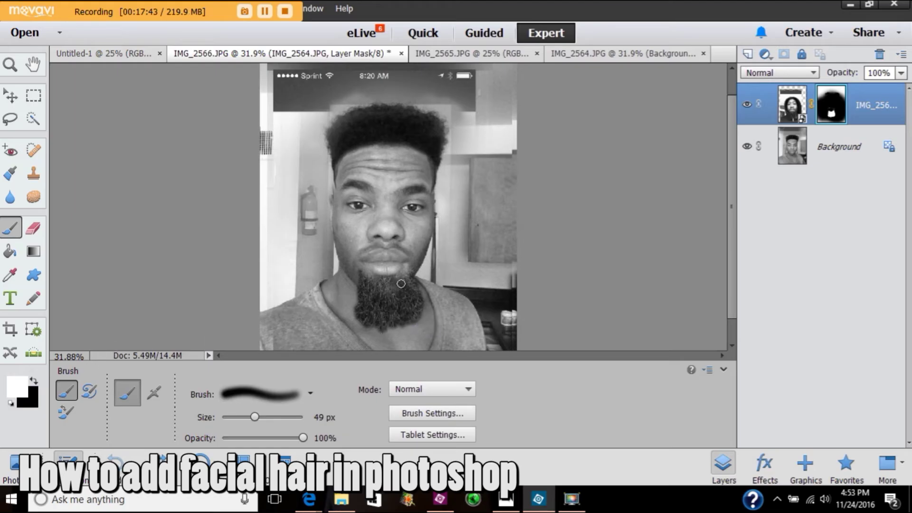
# - Paint black on the mask over the chin beard, enlarging the brush to 592 px, to remove all of the beard
pyautogui.click(35, 379)
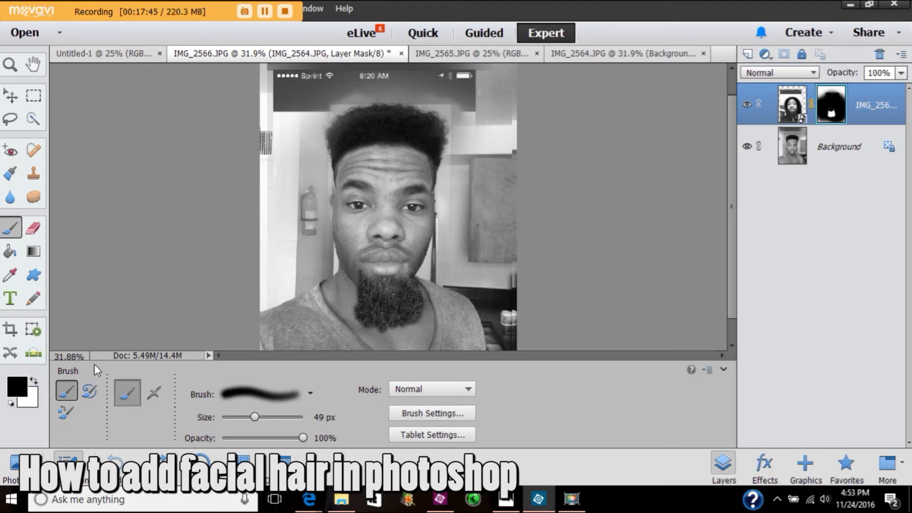
pyautogui.moveTo(368, 278)
pyautogui.mouseDown()
pyautogui.moveTo(391, 280)
pyautogui.moveTo(384, 282)
pyautogui.moveTo(392, 293)
pyautogui.moveTo(400, 281)
pyautogui.moveTo(379, 292)
pyautogui.moveTo(357, 272)
pyautogui.mouseUp()
pyautogui.moveTo(407, 287); pyautogui.dragTo(402, 296)
pyautogui.moveTo(258, 418); pyautogui.dragTo(261, 417)
pyautogui.moveTo(366, 299)
pyautogui.mouseDown()
pyautogui.moveTo(373, 309)
pyautogui.moveTo(411, 307)
pyautogui.mouseUp()
pyautogui.moveTo(261, 417); pyautogui.dragTo(280, 416)
pyautogui.click(376, 327)
pyautogui.moveTo(377, 326); pyautogui.dragTo(403, 315)
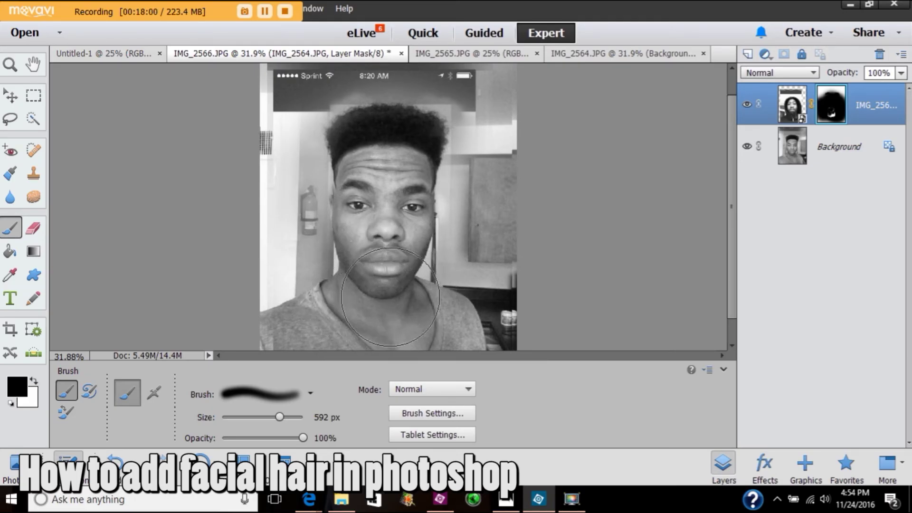
# - Paint white on the mask with a 77 px brush to add a mustache and a long, full beard around the jaw and chin
pyautogui.moveTo(279, 417); pyautogui.dragTo(263, 418)
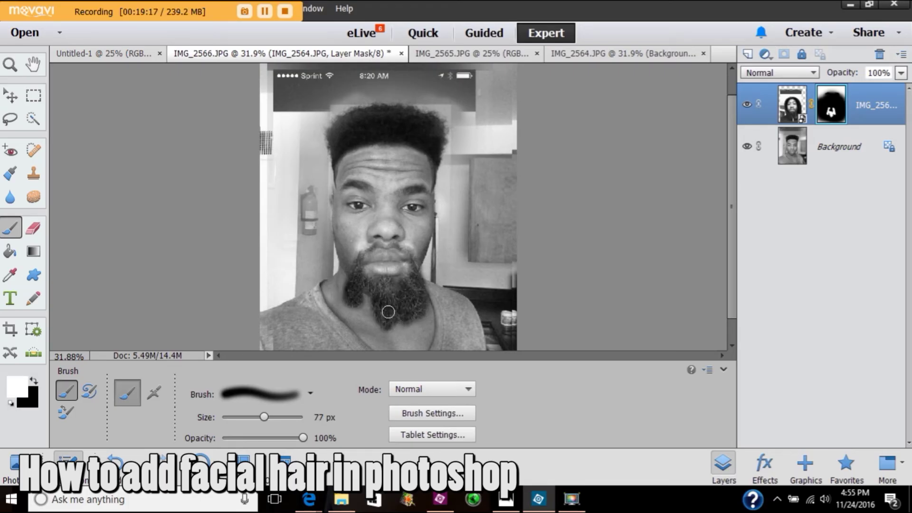
pyautogui.moveTo(388, 312)
pyautogui.mouseDown()
pyautogui.moveTo(379, 295)
pyautogui.moveTo(365, 299)
pyautogui.moveTo(361, 283)
pyautogui.moveTo(353, 304)
pyautogui.moveTo(358, 294)
pyautogui.moveTo(362, 319)
pyautogui.moveTo(364, 310)
pyautogui.mouseUp()
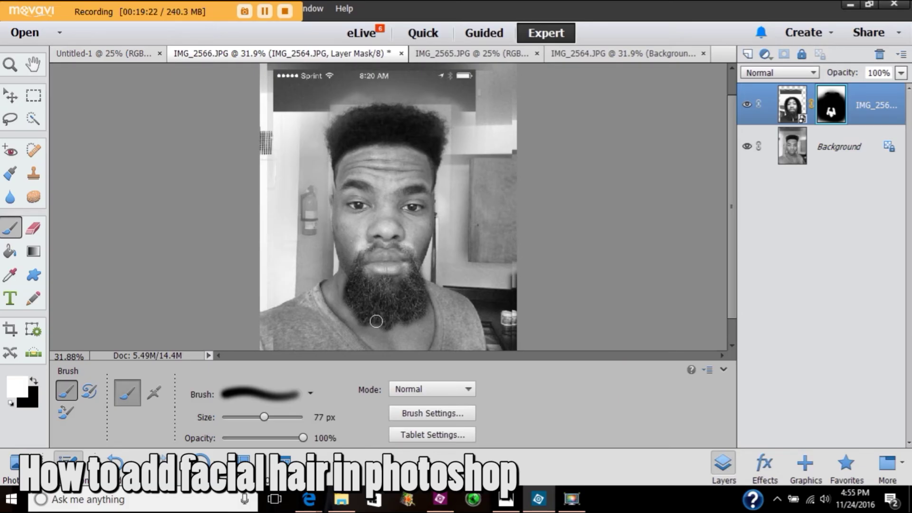
pyautogui.moveTo(403, 326)
pyautogui.mouseDown()
pyautogui.moveTo(424, 303)
pyautogui.moveTo(423, 333)
pyautogui.moveTo(425, 306)
pyautogui.moveTo(417, 328)
pyautogui.moveTo(374, 326)
pyautogui.moveTo(358, 304)
pyautogui.moveTo(352, 325)
pyautogui.moveTo(375, 312)
pyautogui.moveTo(379, 327)
pyautogui.moveTo(396, 331)
pyautogui.moveTo(383, 337)
pyautogui.moveTo(386, 328)
pyautogui.moveTo(406, 329)
pyautogui.moveTo(391, 337)
pyautogui.moveTo(418, 318)
pyautogui.moveTo(422, 332)
pyautogui.moveTo(428, 323)
pyautogui.moveTo(428, 335)
pyautogui.moveTo(348, 313)
pyautogui.moveTo(375, 331)
pyautogui.moveTo(362, 316)
pyautogui.moveTo(413, 321)
pyautogui.mouseUp()
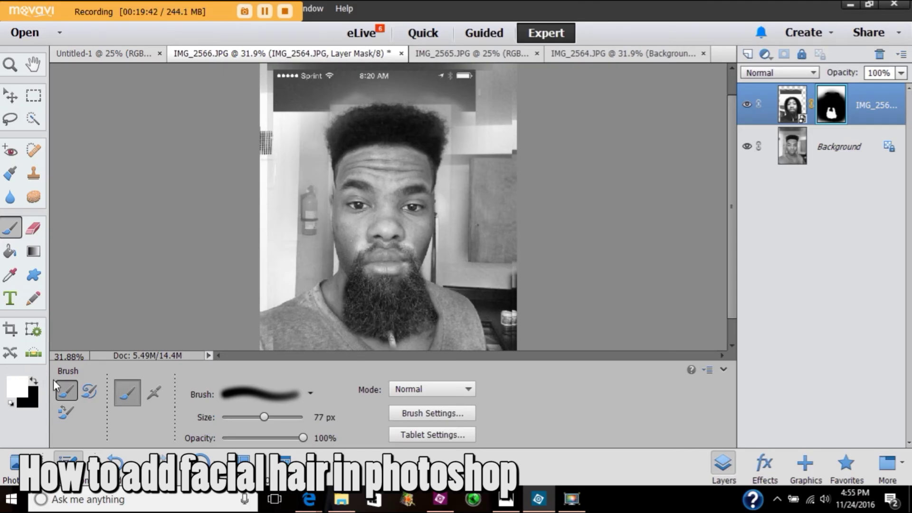
# - Paint black on the mask with the 77 px brush to clean up the light spot at the beard's lower tip
pyautogui.click(36, 381)
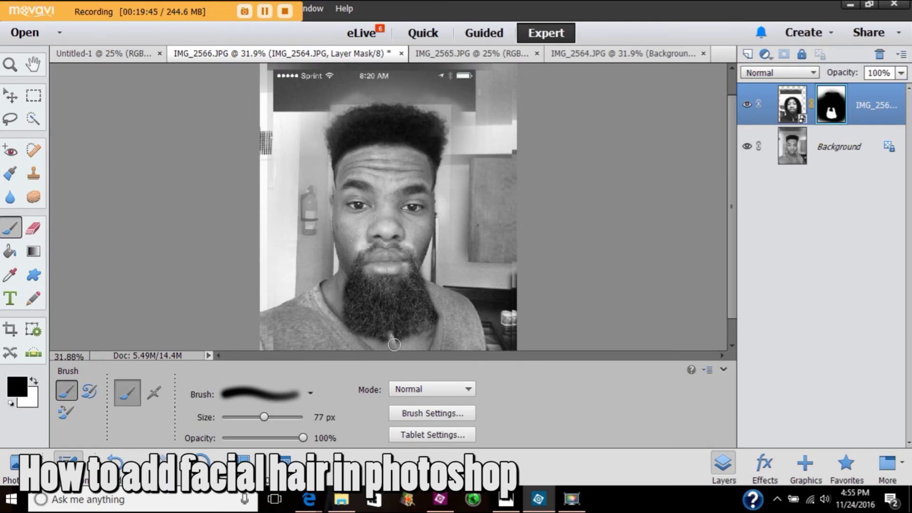